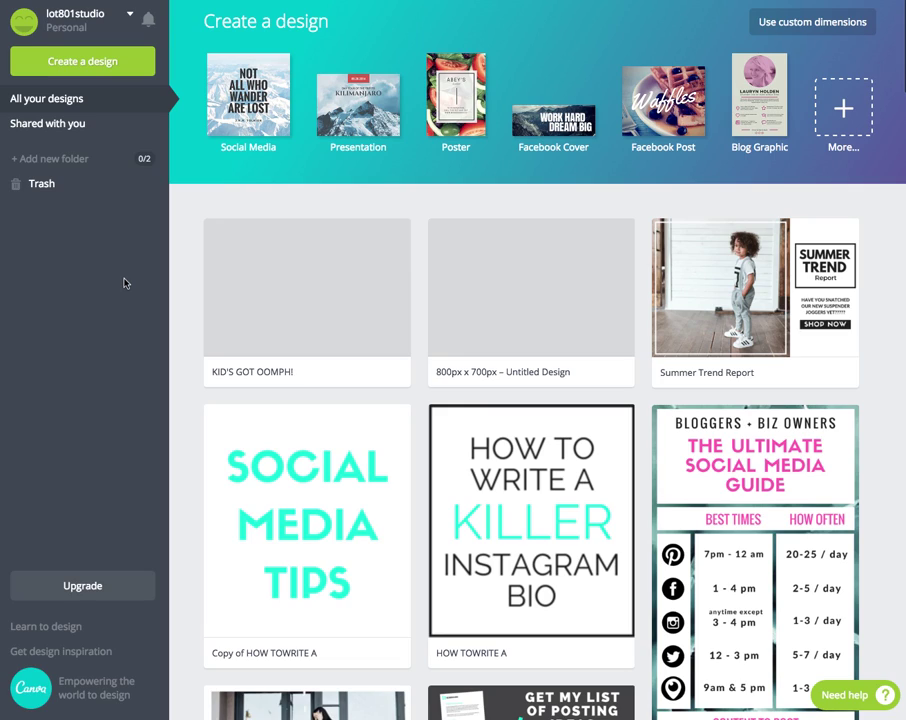
# Step: Create a new design with custom dimensions of 800 by 700 px
pyautogui.click(815, 26)
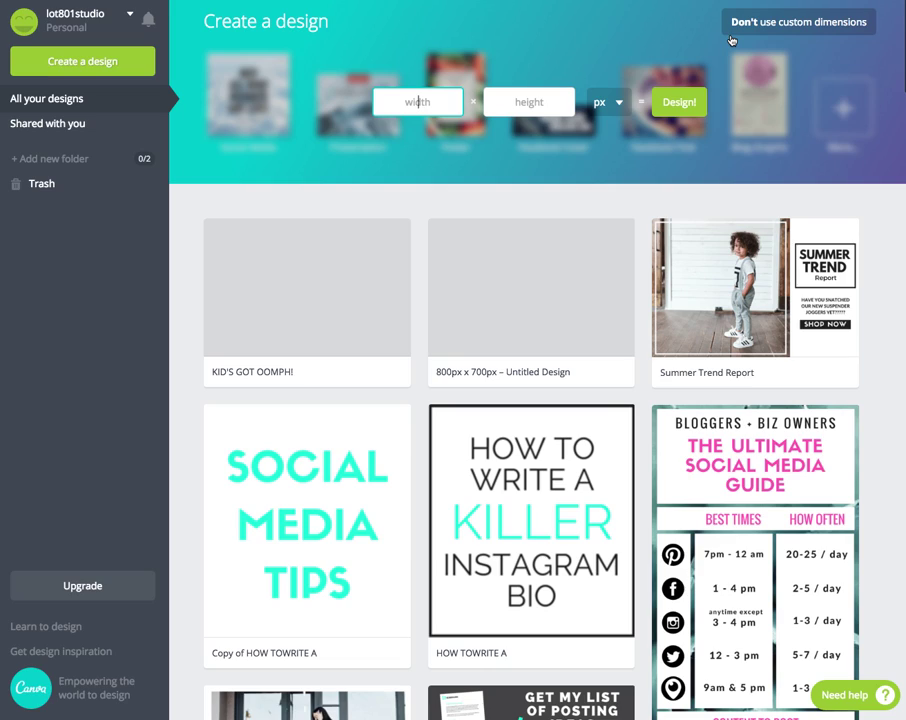
pyautogui.write('800')
pyautogui.click(557, 95)
pyautogui.write('700')
pyautogui.click(674, 103)
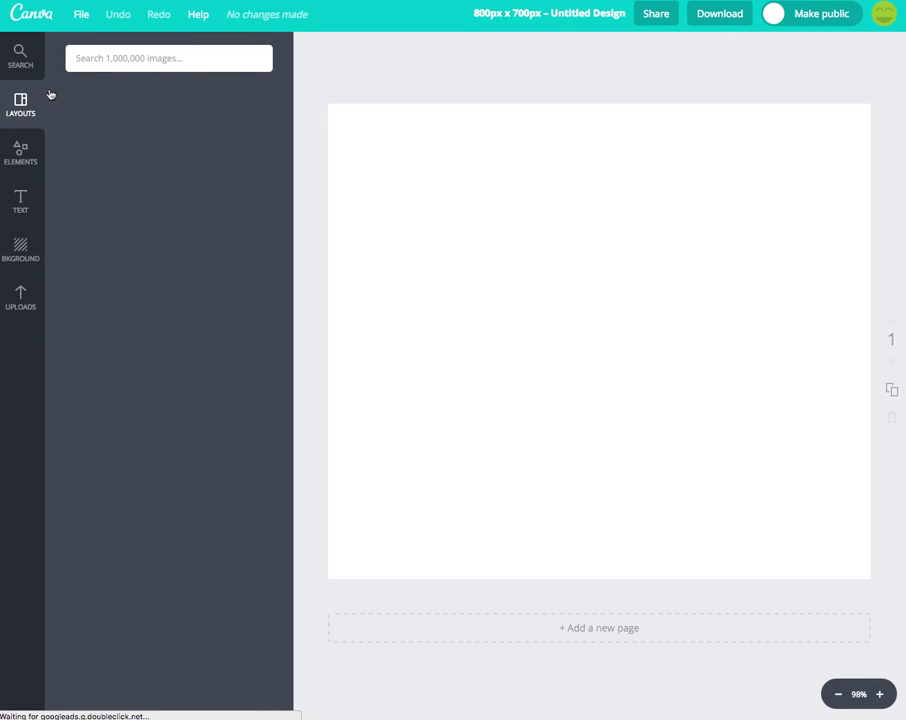
# Step: Open the uploaded images and upload the family photo with the brick wall from the computer
pyautogui.click(20, 295)
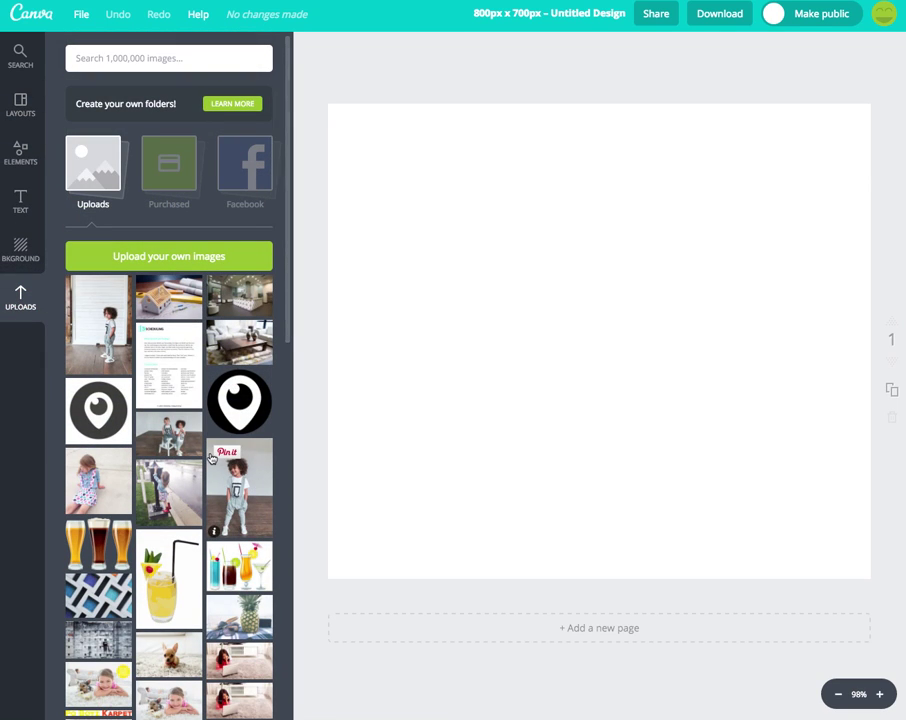
pyautogui.scroll(-10, 258, 488)
pyautogui.scroll(-5, 210, 460)
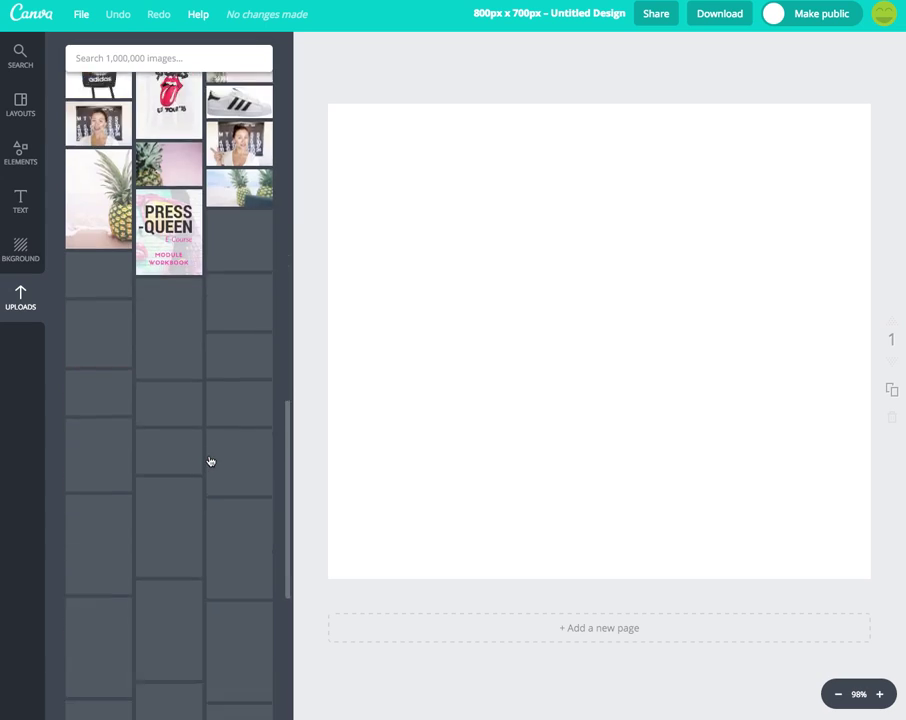
pyautogui.scroll(15, 210, 460)
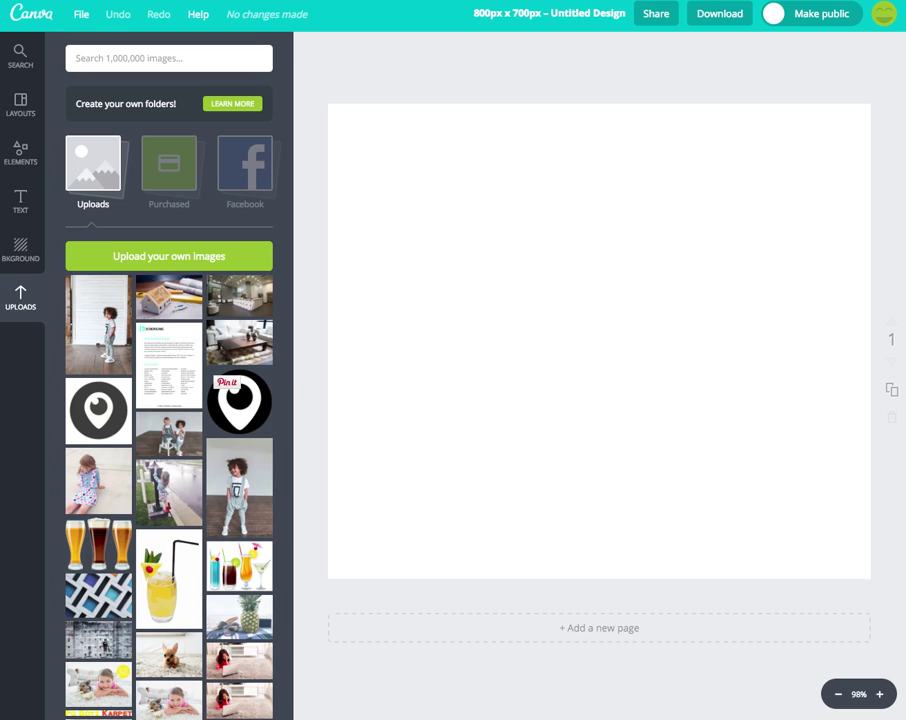
pyautogui.moveTo(905, 214); pyautogui.dragTo(188, 333)
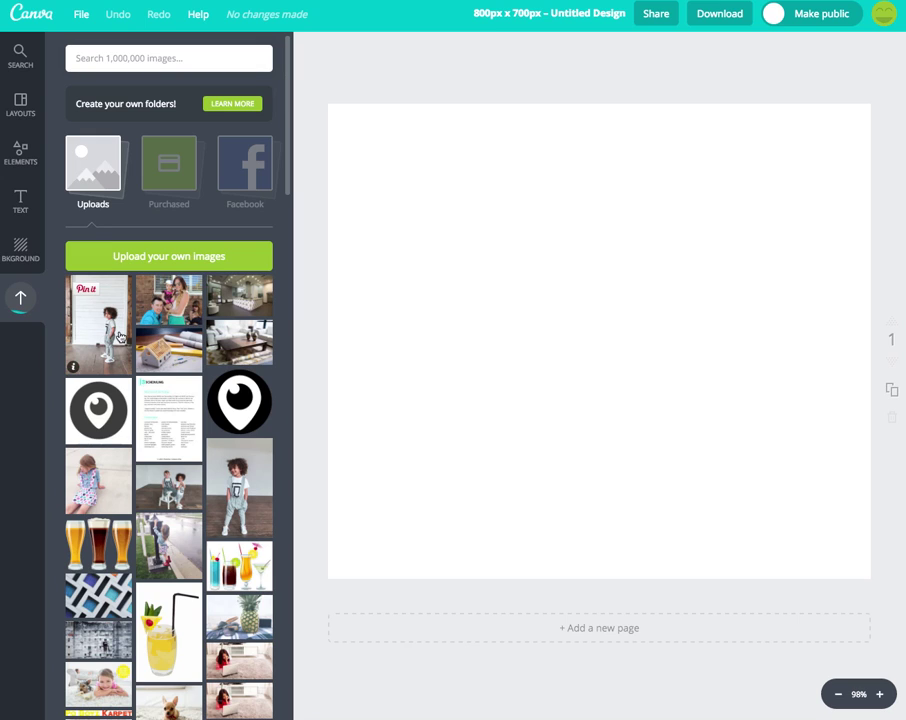
# Step: Place the uploaded photo of the two kids with the white stool and enlarge it to fill the page width, flush with the upper edge
pyautogui.scroll(-3, 122, 338)
pyautogui.click(168, 350)
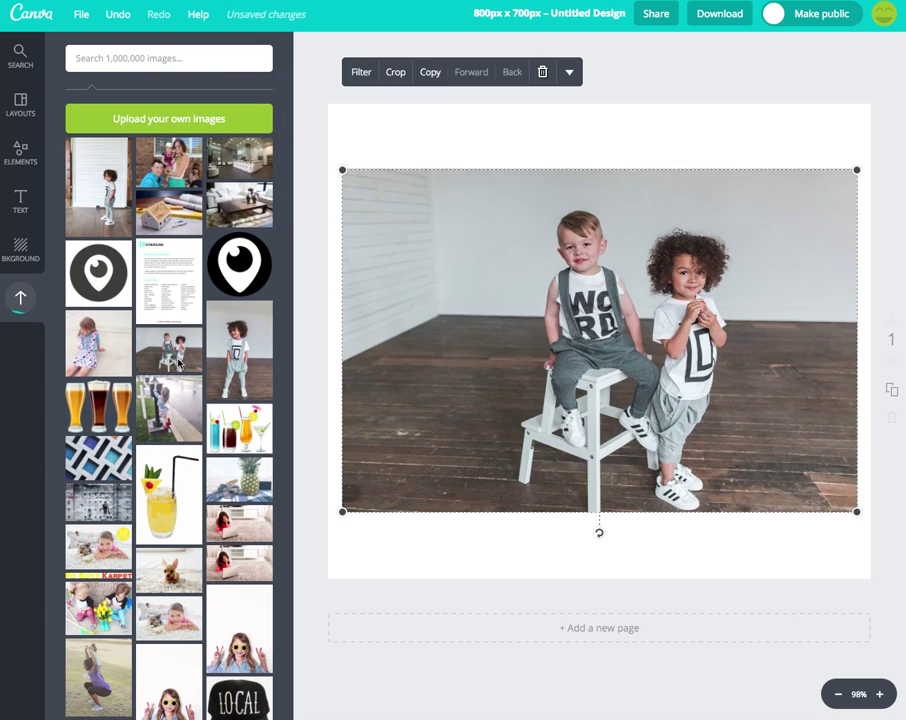
pyautogui.moveTo(342, 170); pyautogui.dragTo(295, 136)
pyautogui.moveTo(443, 239); pyautogui.dragTo(462, 221)
pyautogui.moveTo(309, 104); pyautogui.dragTo(329, 117)
pyautogui.moveTo(377, 170); pyautogui.dragTo(378, 169)
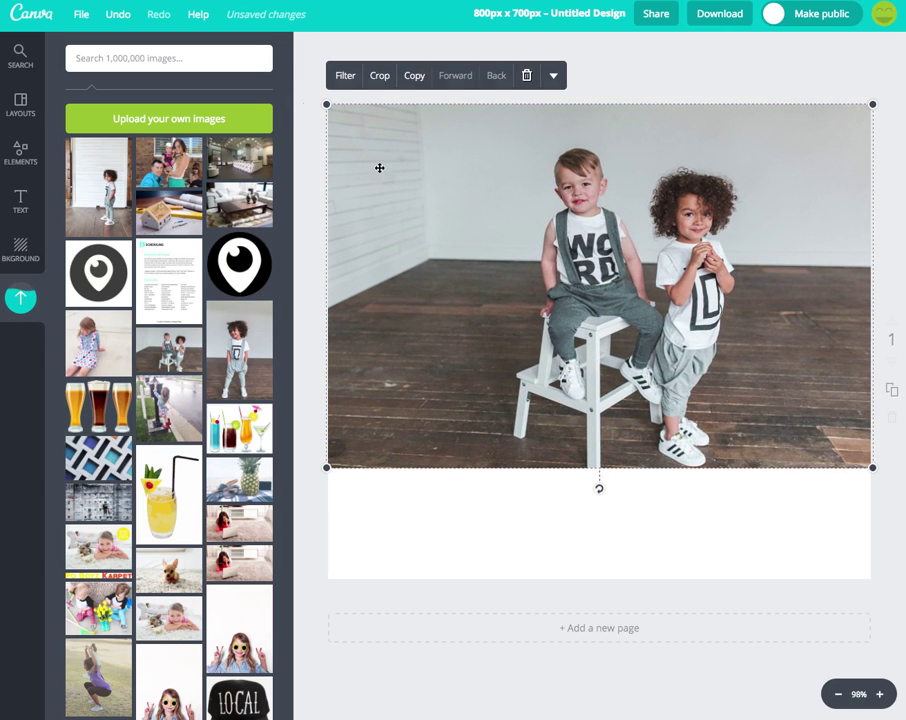
pyautogui.click(613, 75)
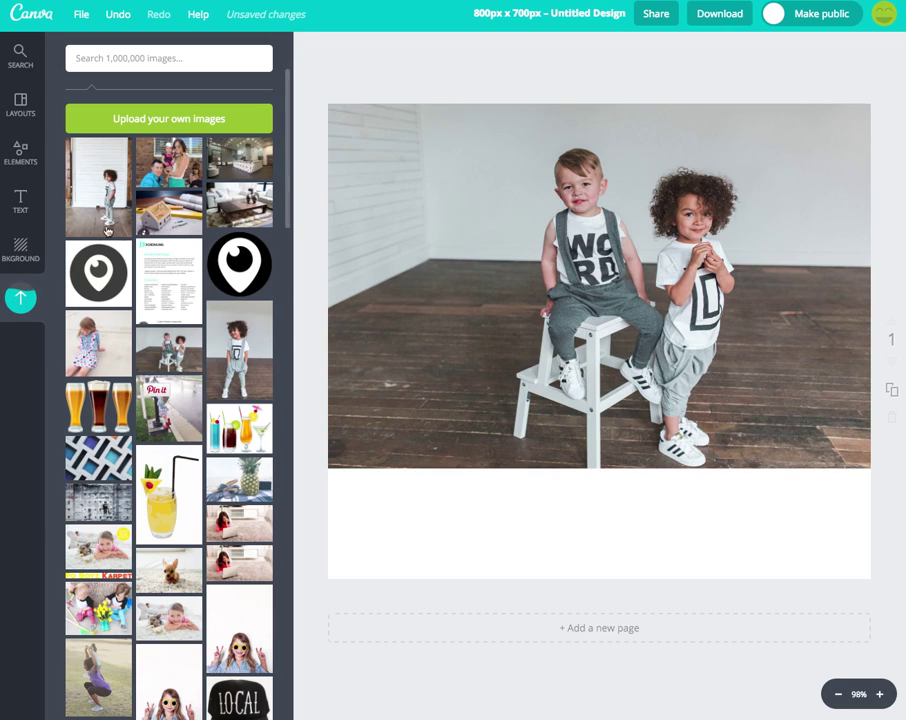
# Step: Add a subheading reading "KID'S GOT" on the first line and "OOMPH!" on the second
pyautogui.click(21, 214)
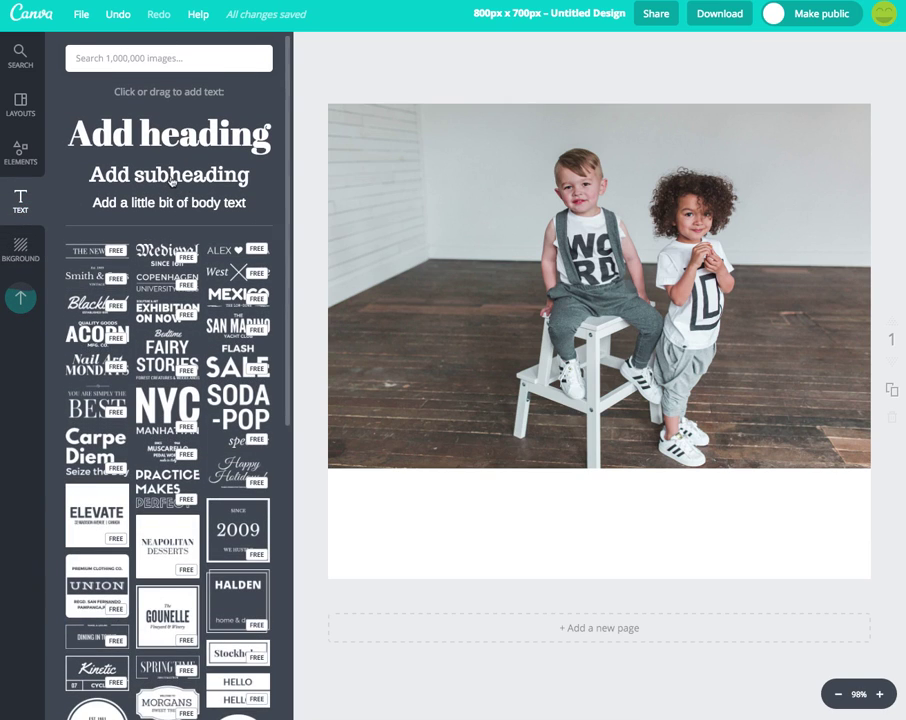
pyautogui.click(171, 177)
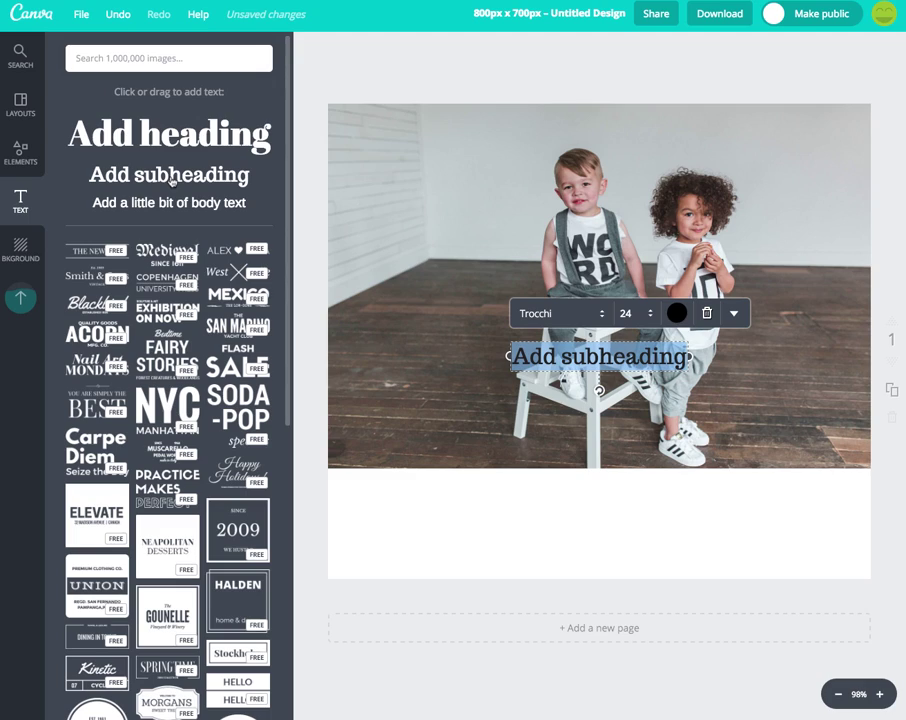
pyautogui.write('KI')
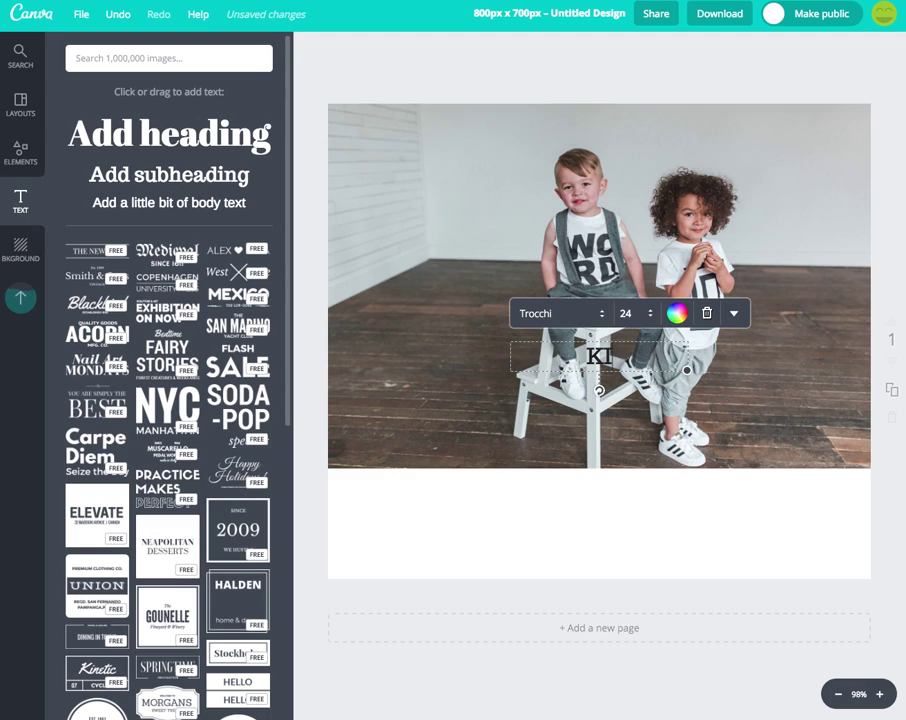
pyautogui.write("D'S")
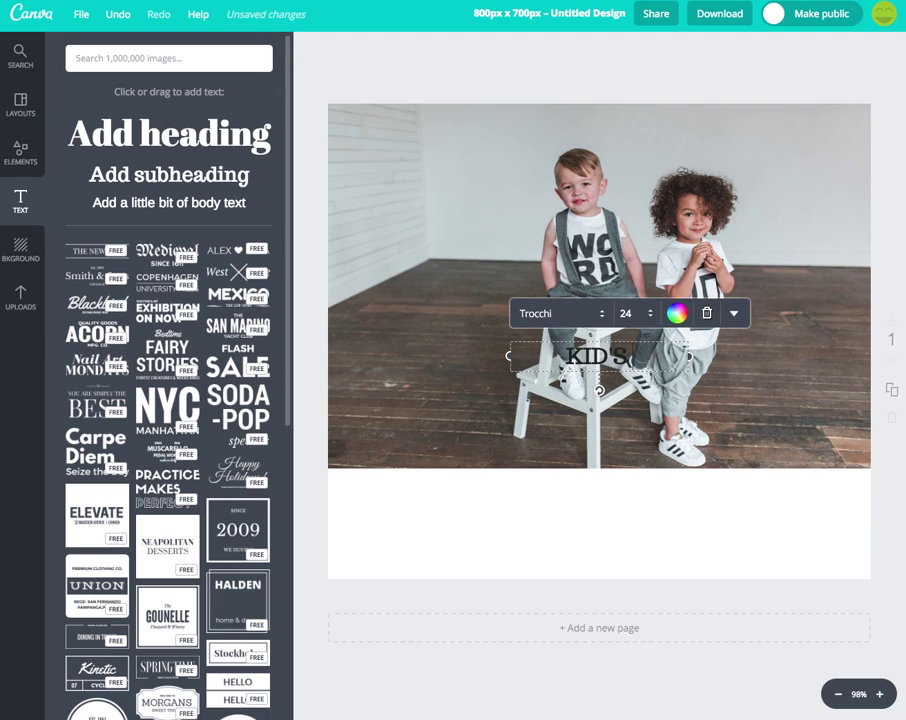
pyautogui.write(' GOT')
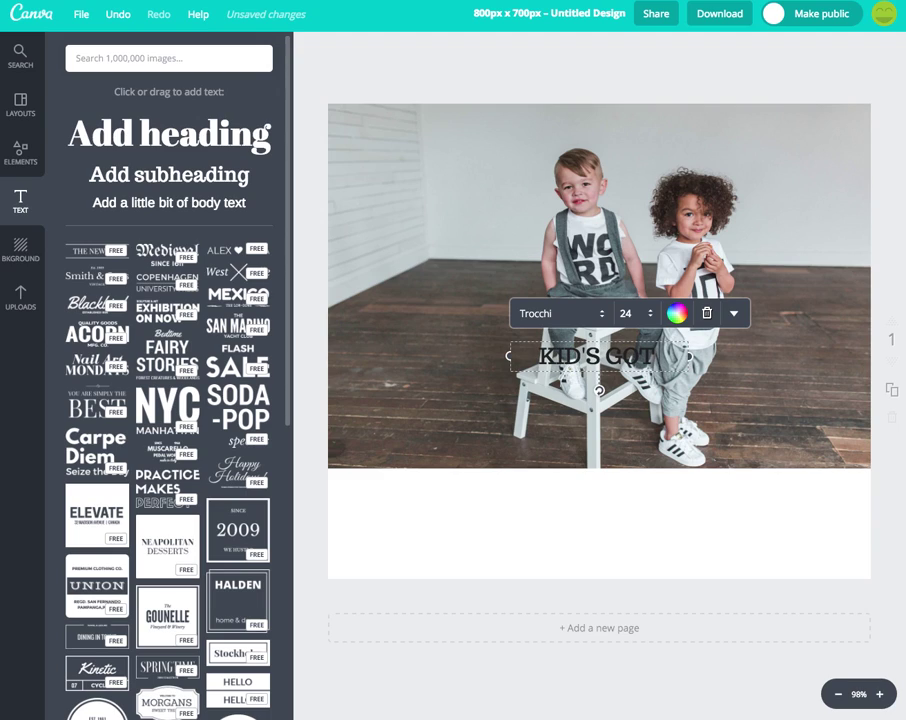
pyautogui.press('Return')
pyautogui.write('OOOMPH!')
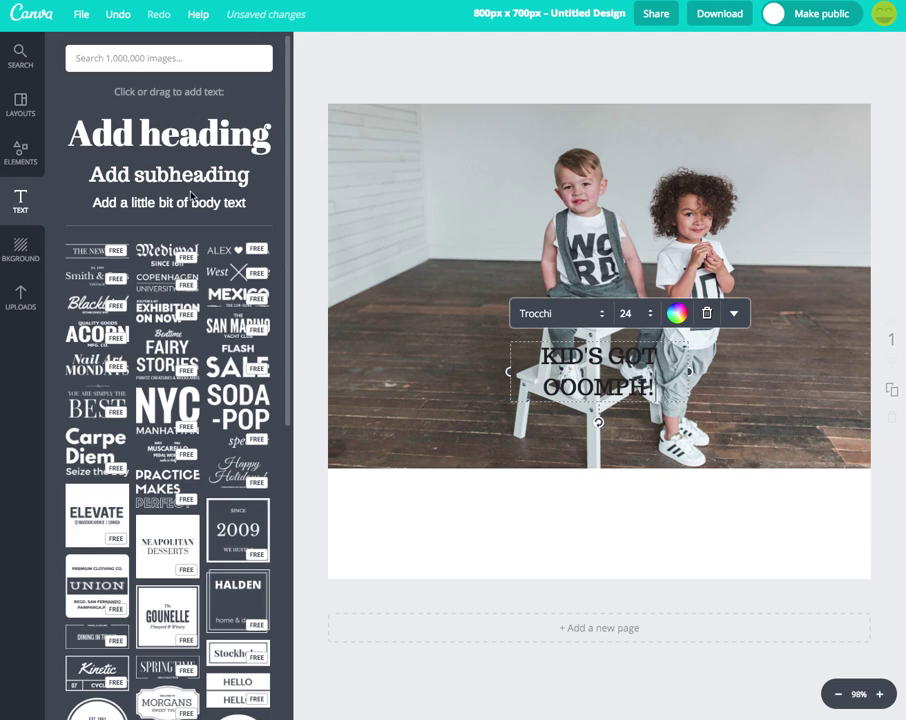
pyautogui.press('Home')
pyautogui.press('Delete')
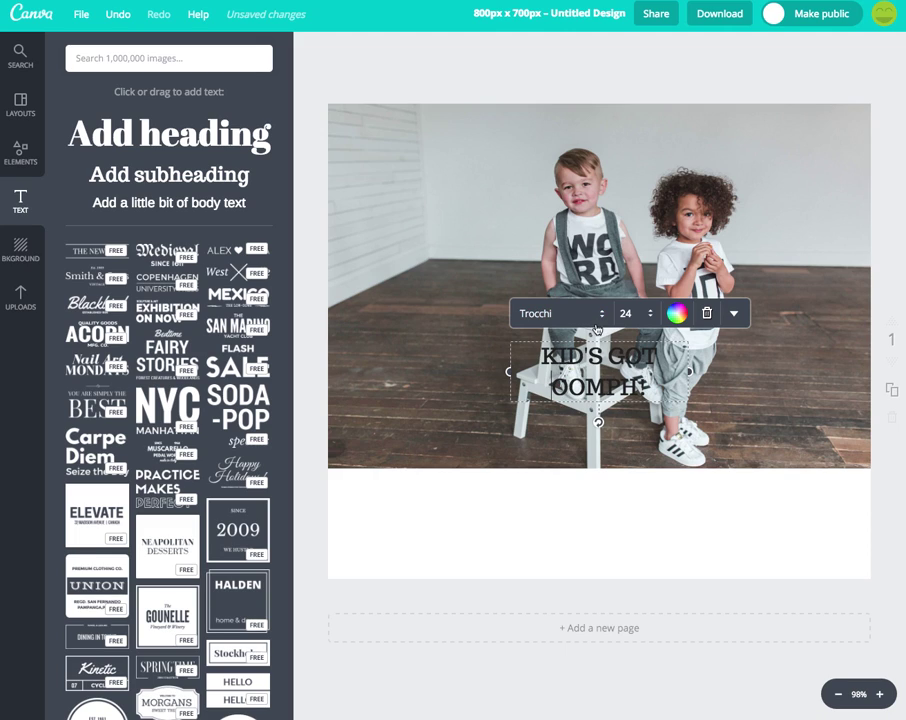
# Step: Set the "KID'S GOT OOMPH!" text to the Sifonn font and colour it white
pyautogui.click(594, 318)
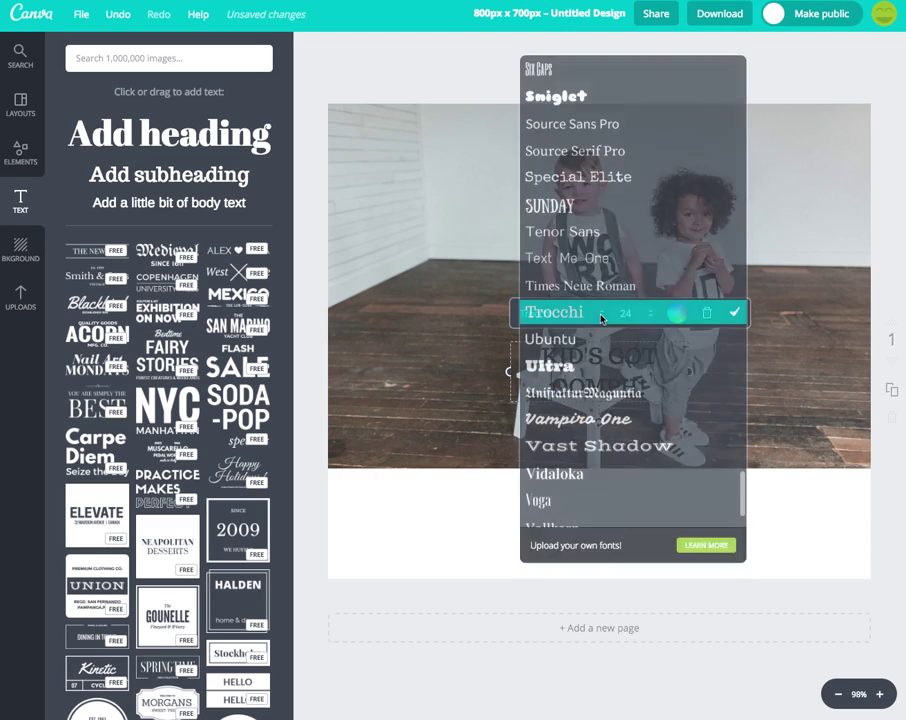
pyautogui.scroll(5, 601, 319)
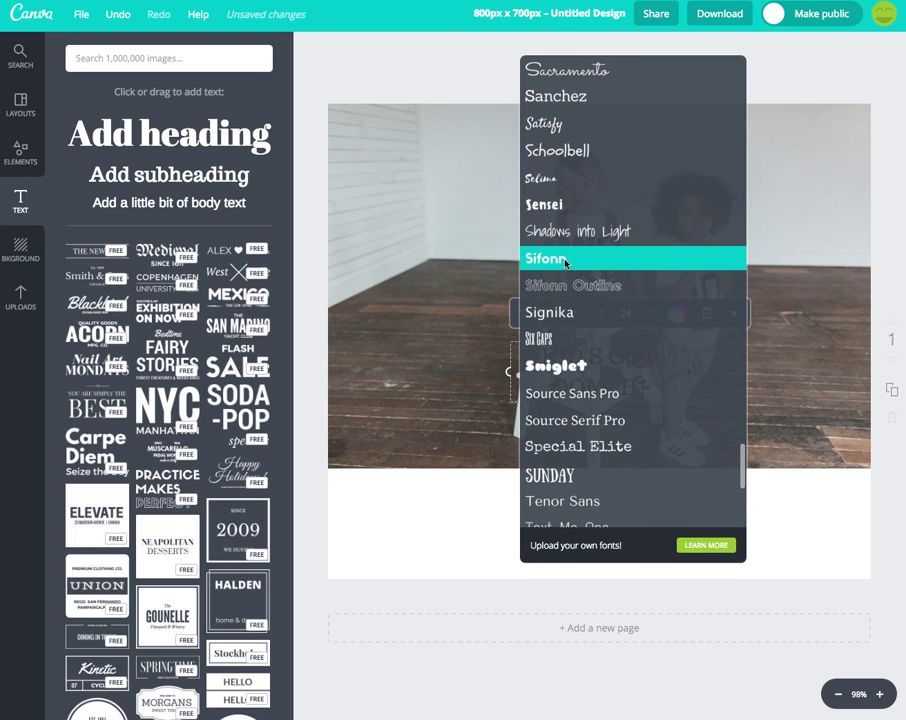
pyautogui.click(565, 258)
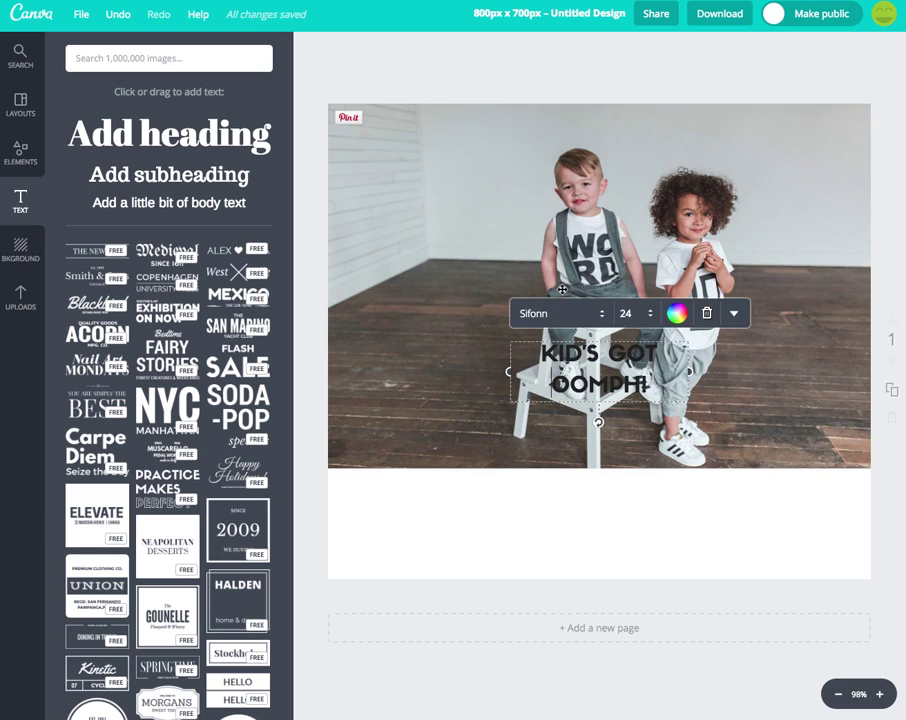
pyautogui.click(677, 316)
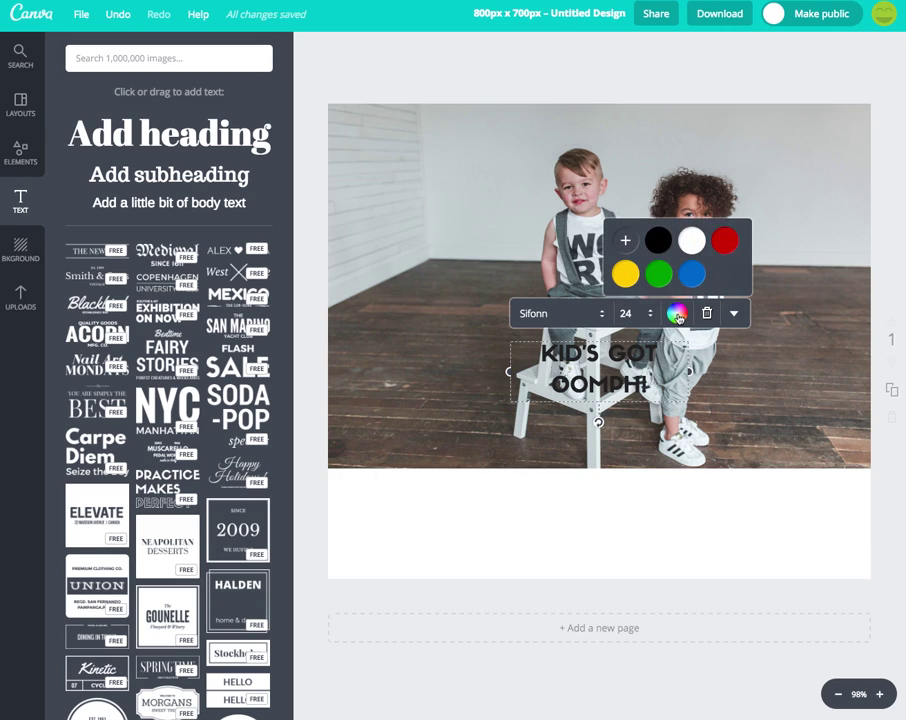
pyautogui.click(696, 244)
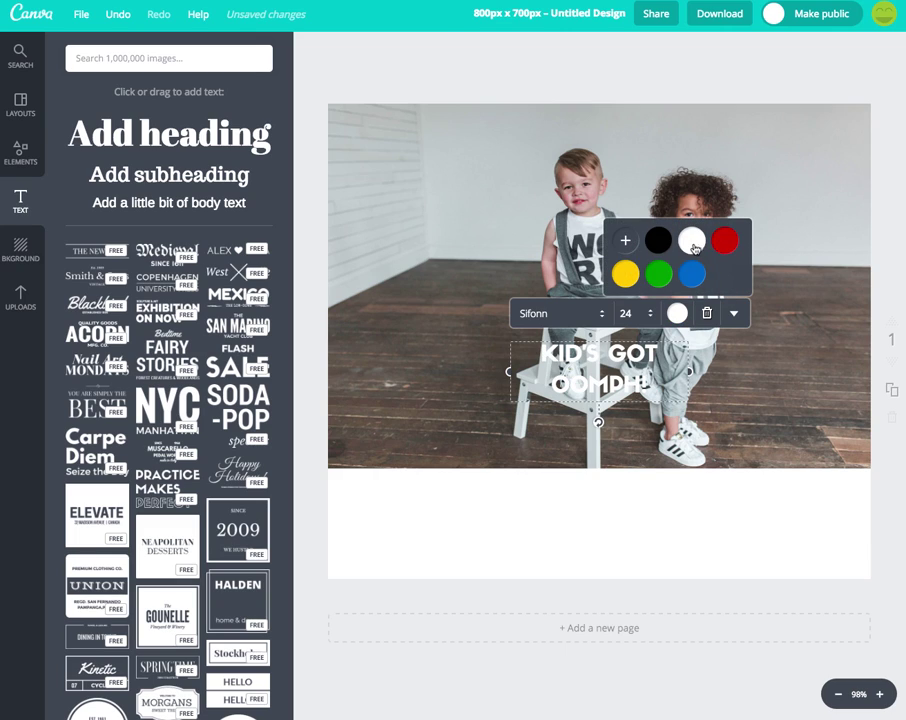
# Step: Move the headline to the empty area left of the kids and set its font size to 35
pyautogui.moveTo(598, 362); pyautogui.dragTo(463, 243)
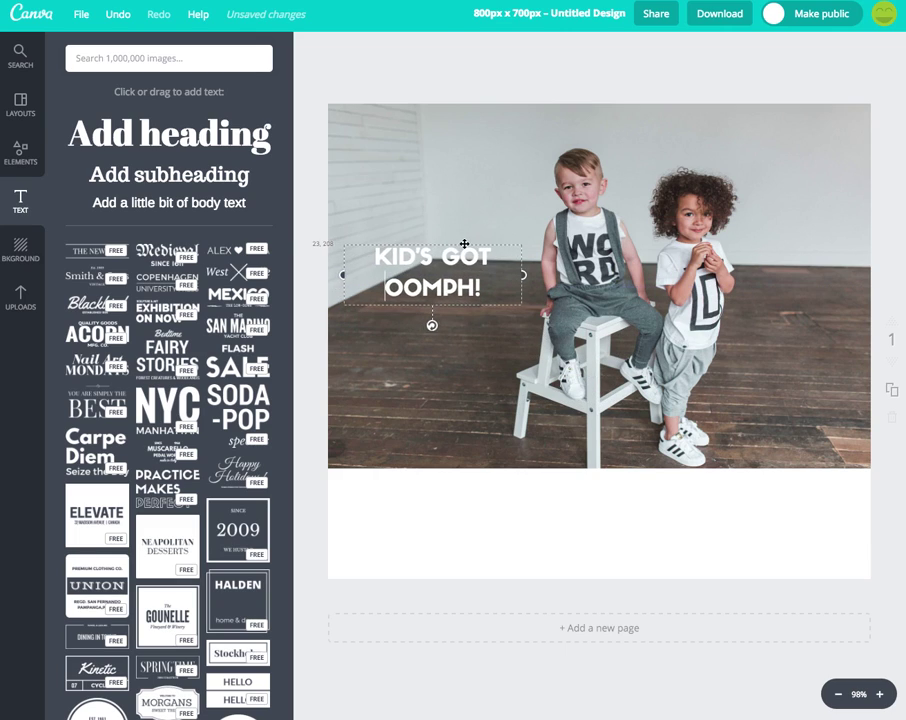
pyautogui.click(466, 215)
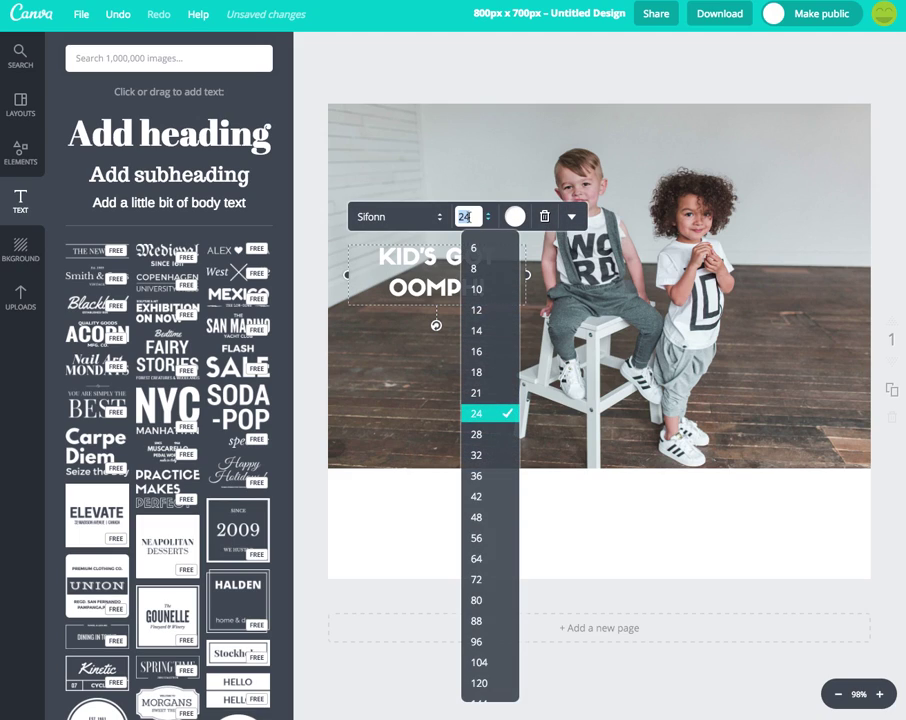
pyautogui.write('30')
pyautogui.press('Return')
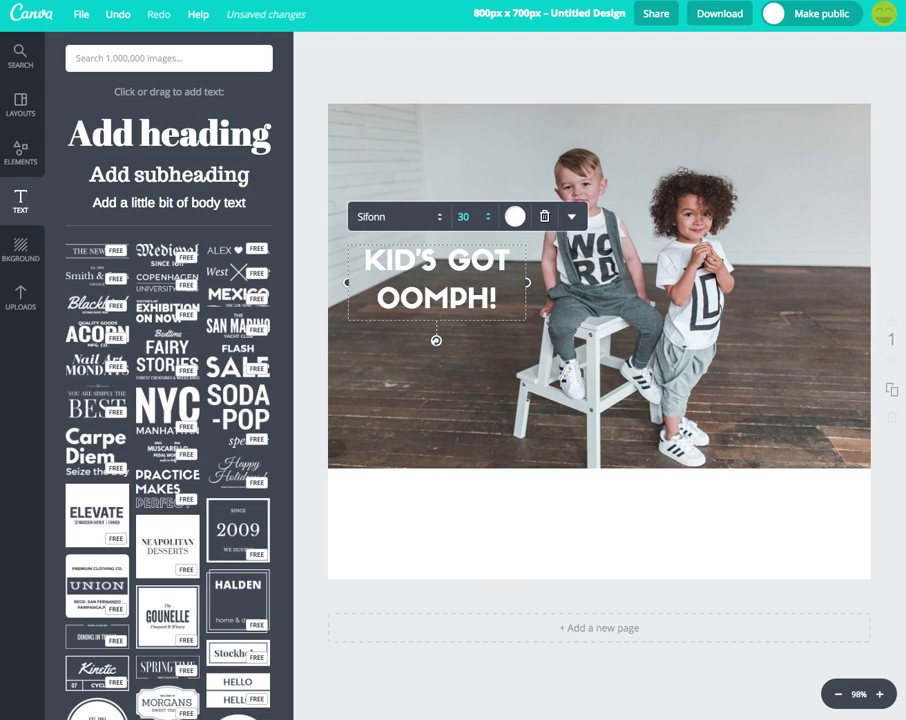
pyautogui.click(463, 216)
pyautogui.write('35')
pyautogui.press('Return')
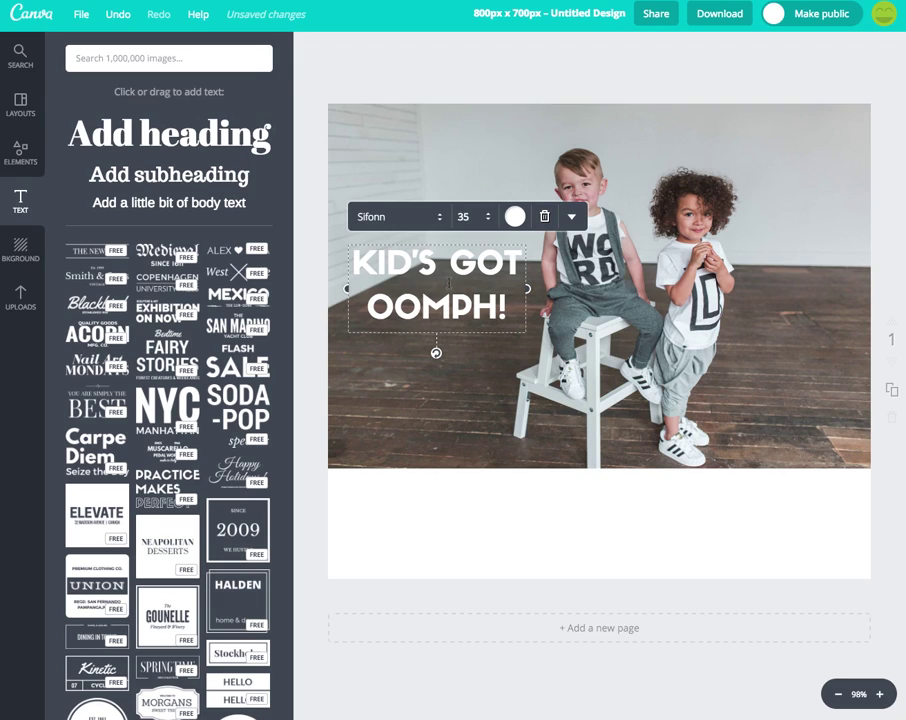
# Step: Reduce the headline's line height to tighten its two lines, and shift the headline slightly up
pyautogui.click(573, 218)
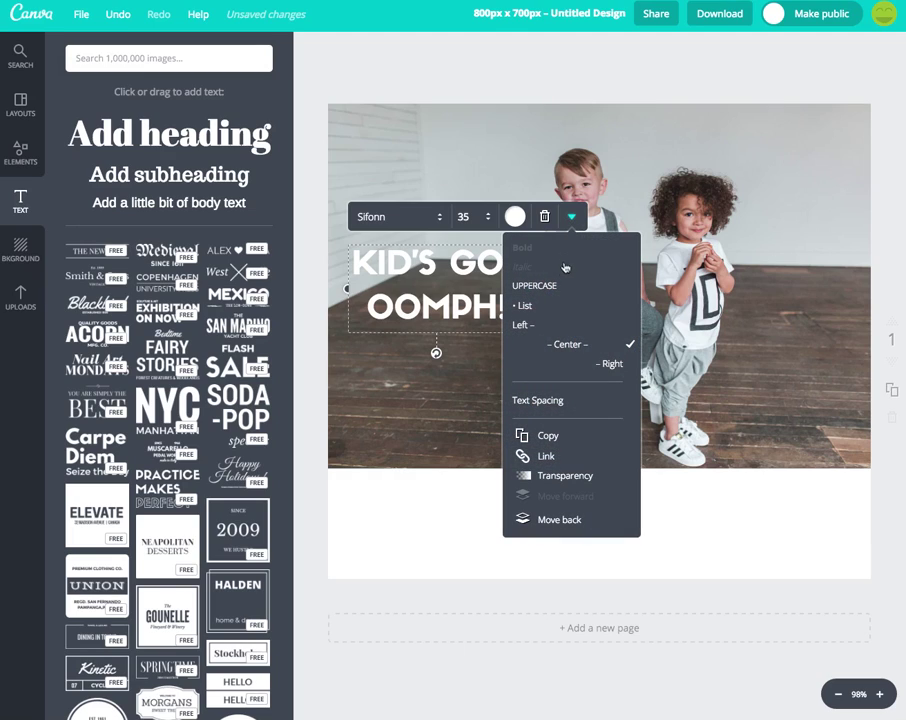
pyautogui.click(540, 400)
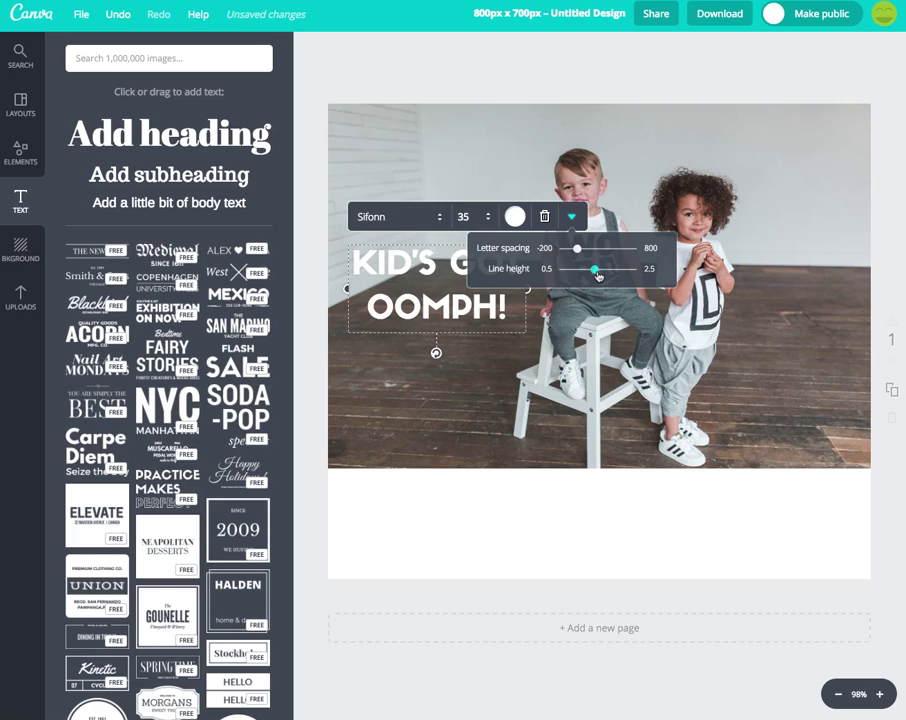
pyautogui.moveTo(597, 275); pyautogui.dragTo(588, 275)
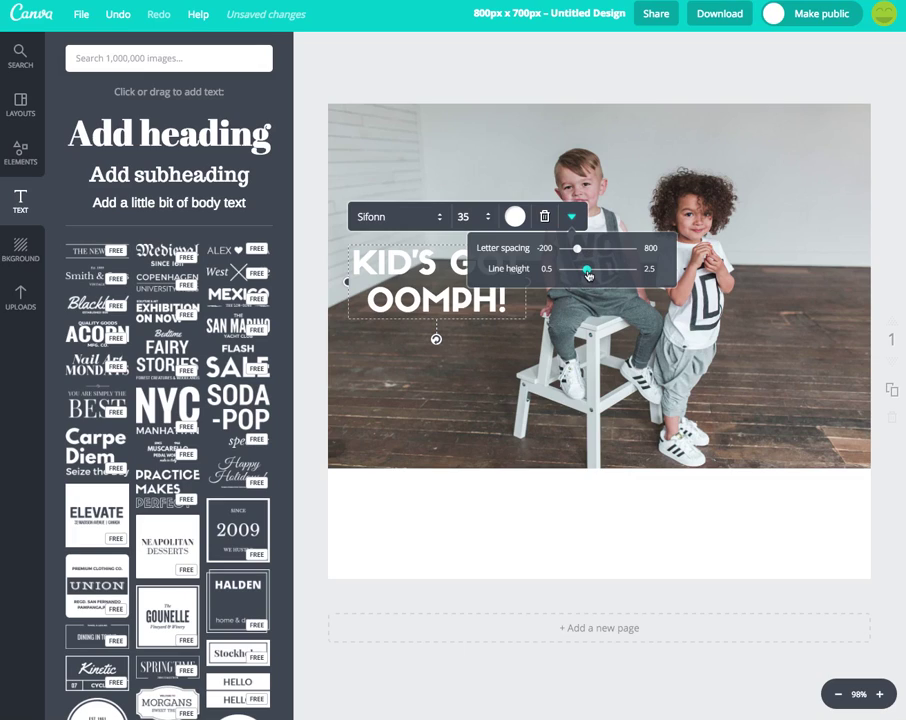
pyautogui.click(336, 158)
pyautogui.moveTo(429, 257); pyautogui.dragTo(428, 243)
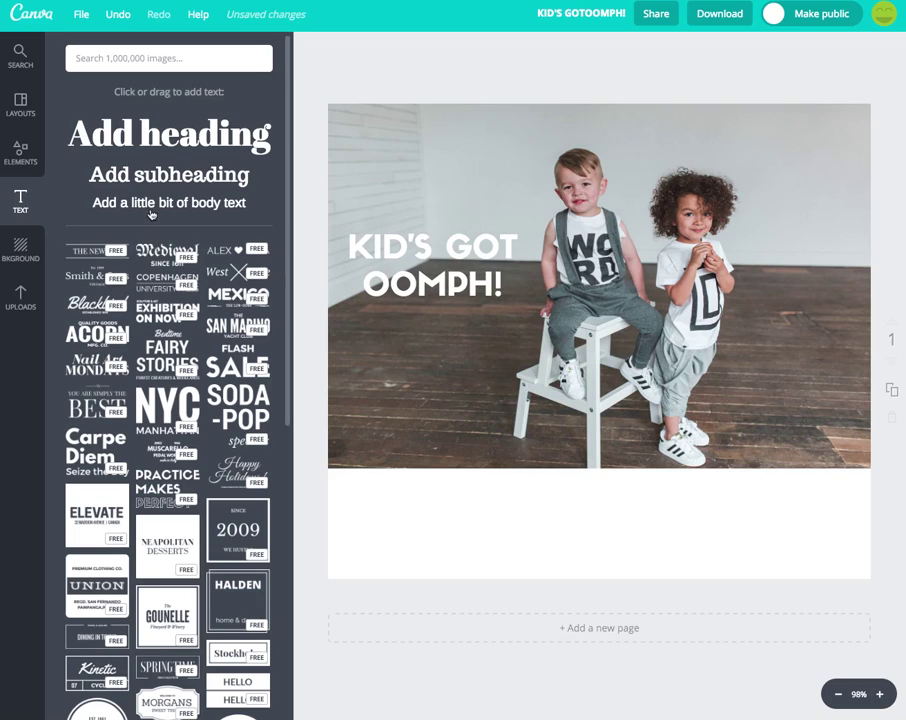
# Step: Add a body text box over the photo and preview the finished tutorial design image in Finder as a wording reference
pyautogui.moveTo(152, 208); pyautogui.dragTo(568, 356)
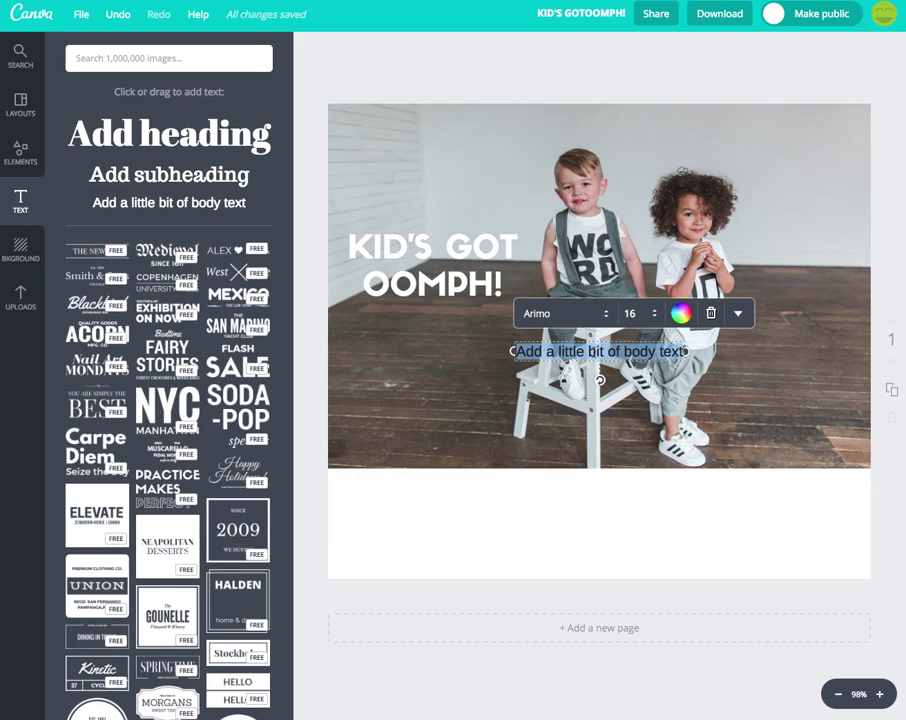
pyautogui.press('super+Tab')
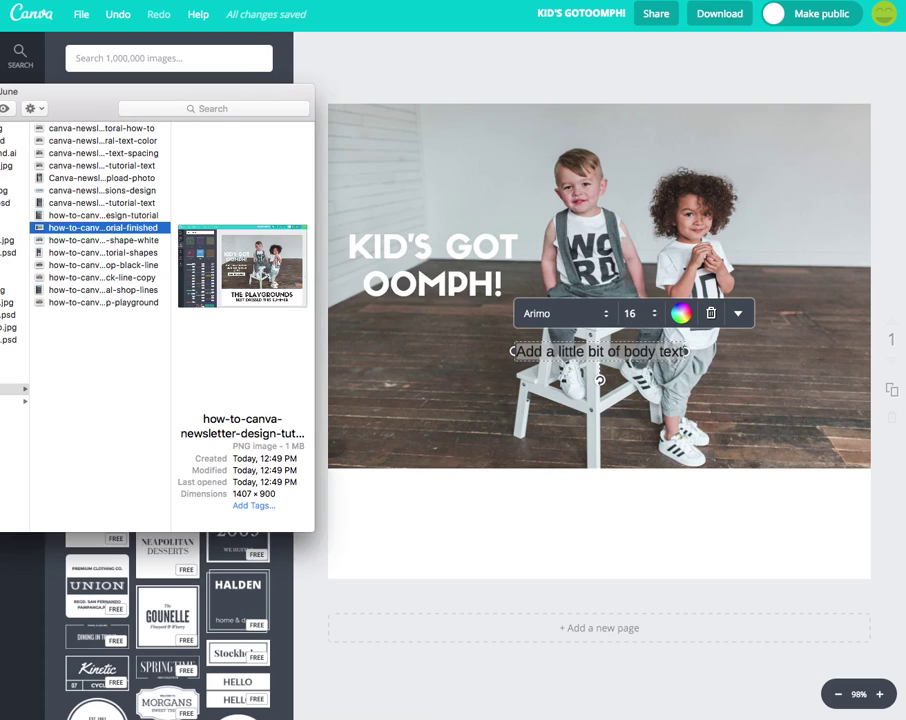
pyautogui.press('space')
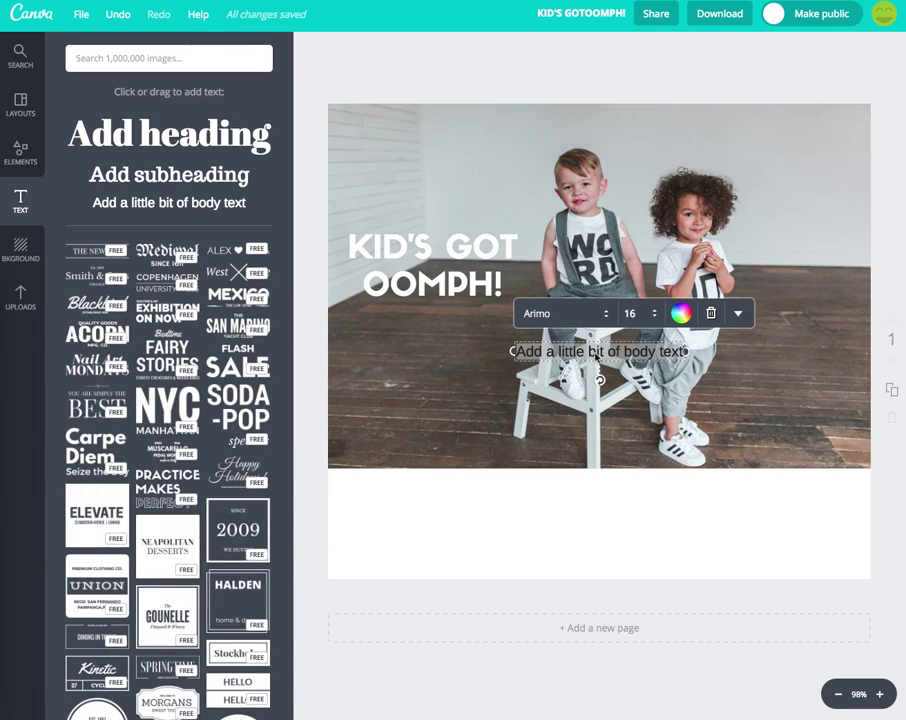
# Step: Replace the placeholder body text with "takin' it back old school... and it never looked so good :)"
pyautogui.doubleClick(596, 352)
pyautogui.hotkey('ctrl', 'a')
pyautogui.write("takin' it")
pyautogui.write(' back old')
pyautogui.write(' school.')
pyautogui.write('.. and it nev')
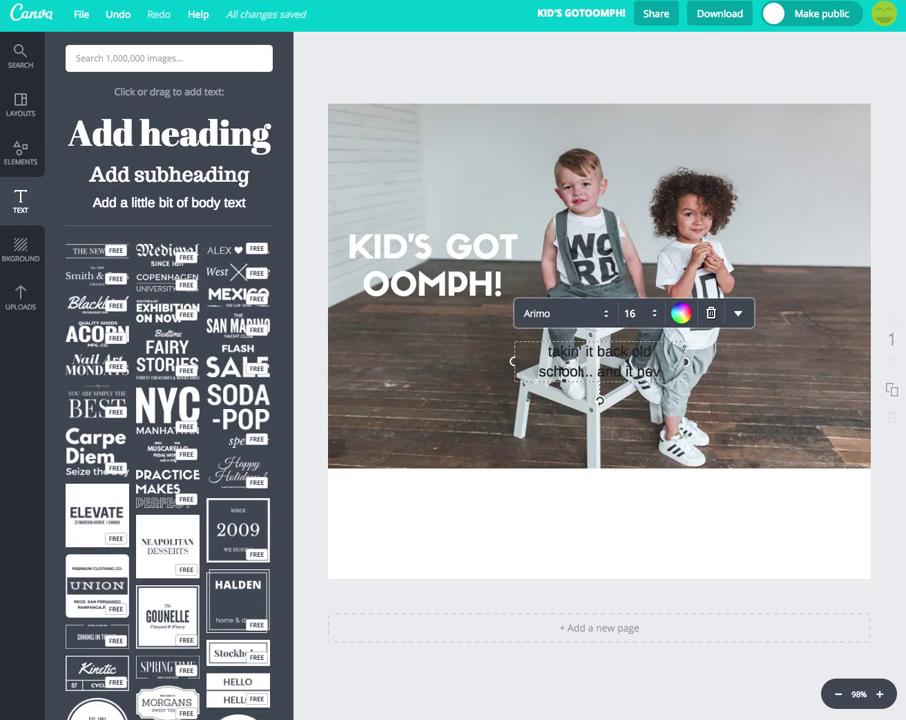
pyautogui.write('er look')
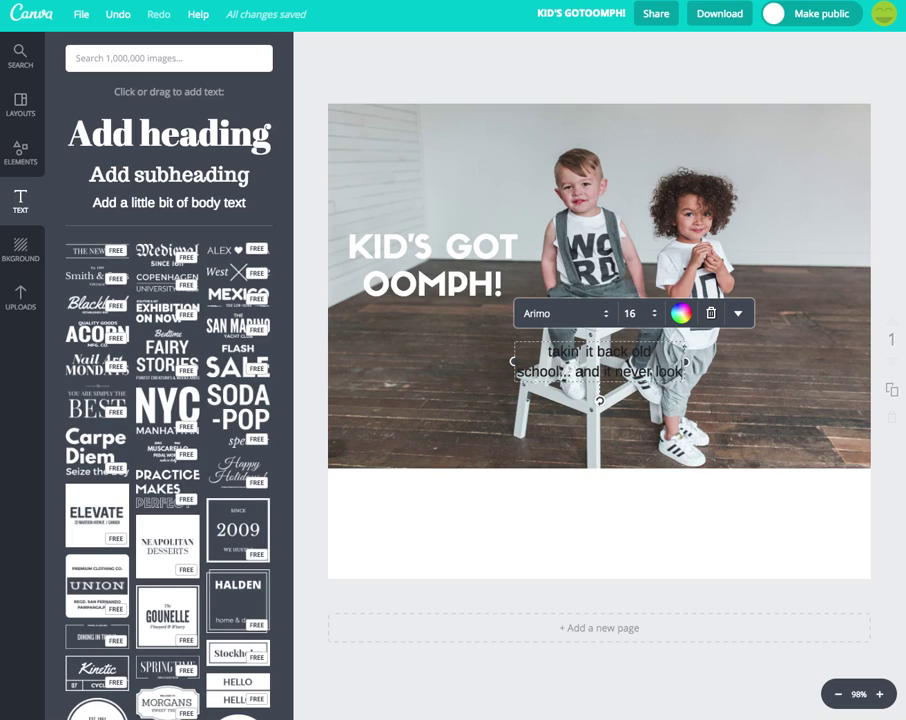
pyautogui.write('ed so')
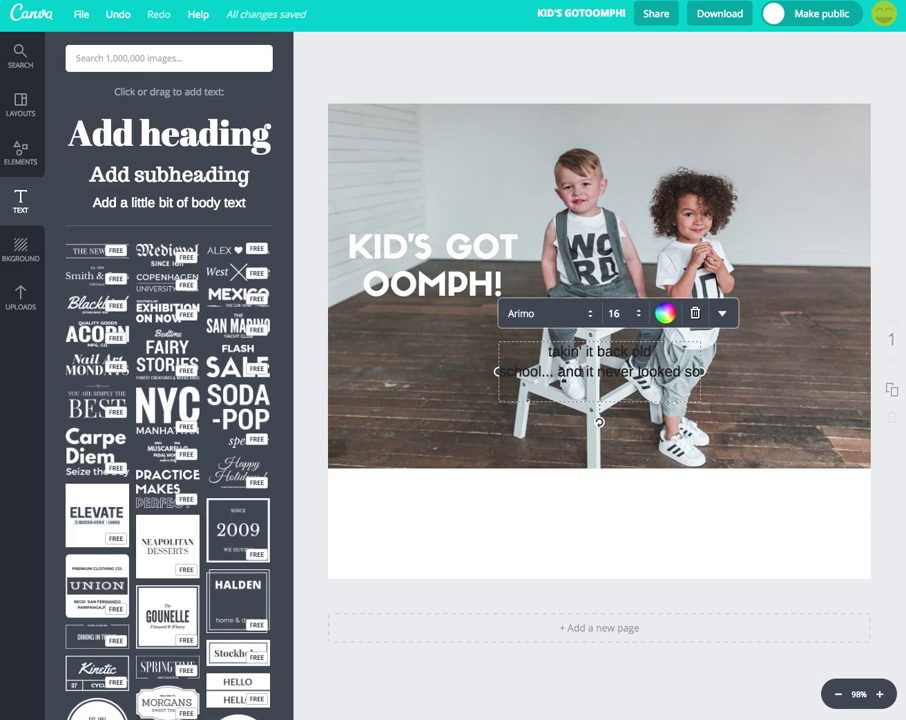
pyautogui.write(' good :)')
# Step: Colour the body text white and set its font to Lato
pyautogui.click(666, 316)
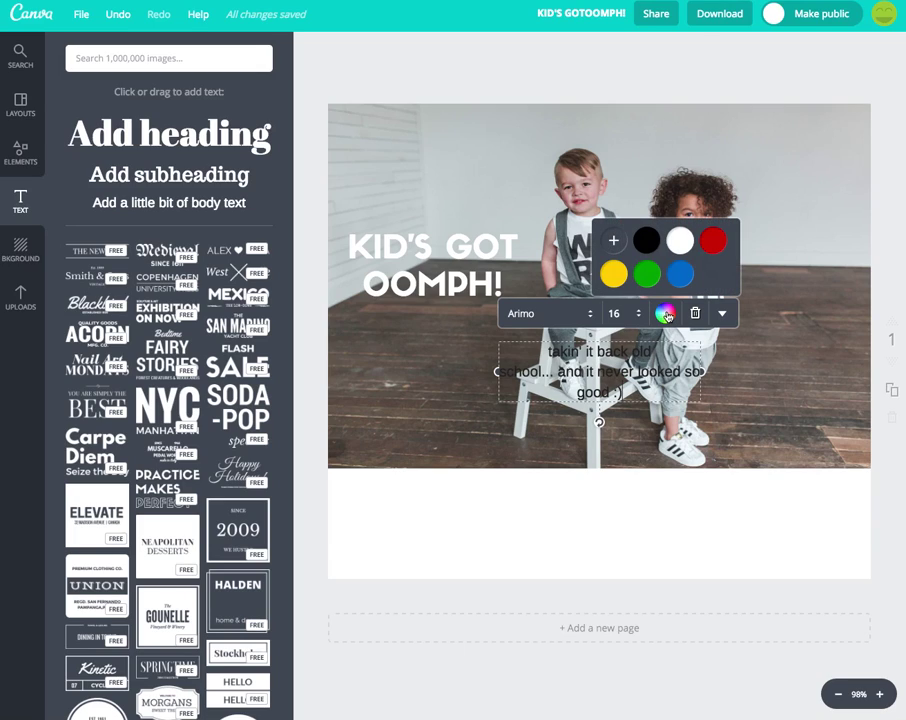
pyautogui.click(680, 242)
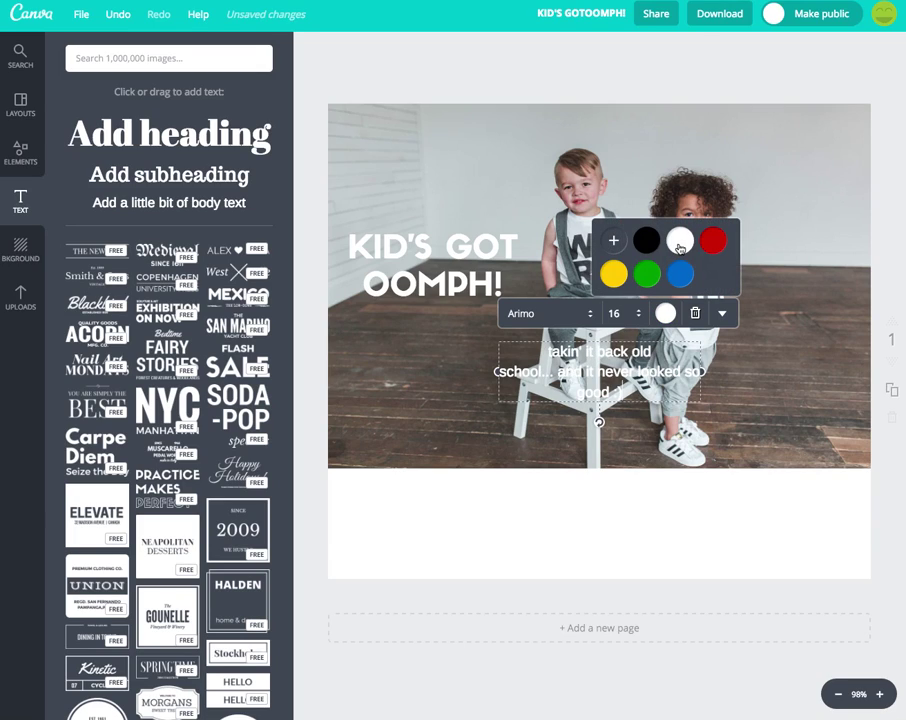
pyautogui.click(576, 313)
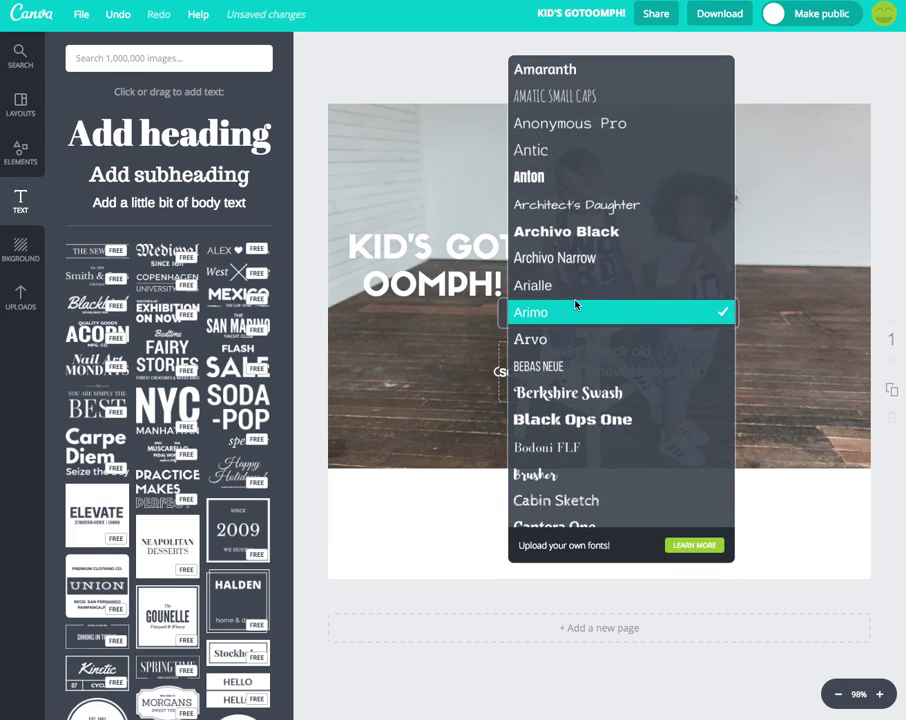
pyautogui.scroll(-15, 576, 305)
pyautogui.scroll(-10, 576, 305)
pyautogui.scroll(3, 576, 305)
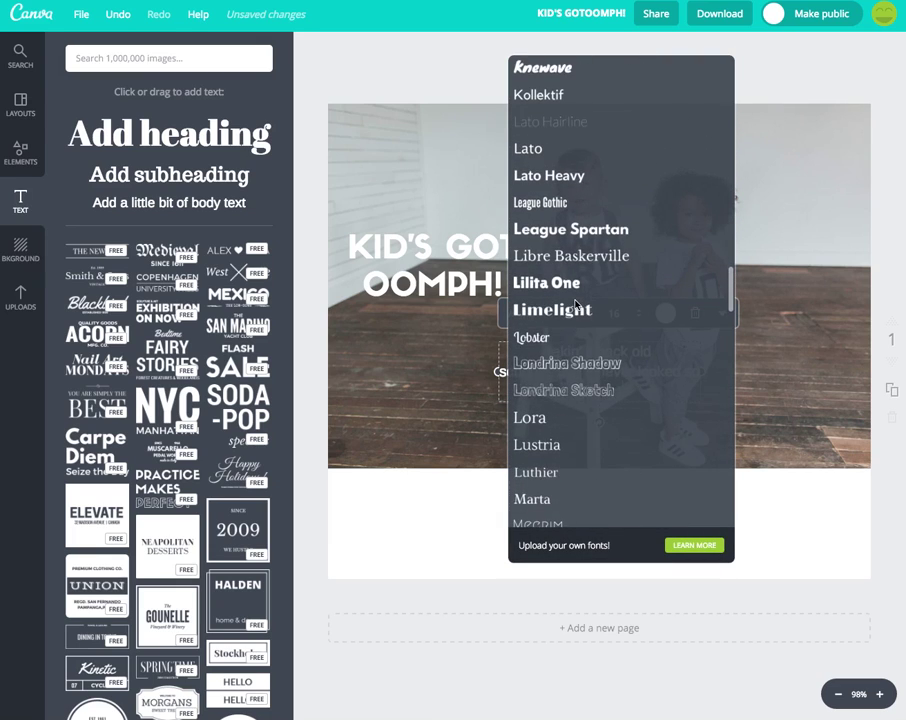
pyautogui.click(536, 150)
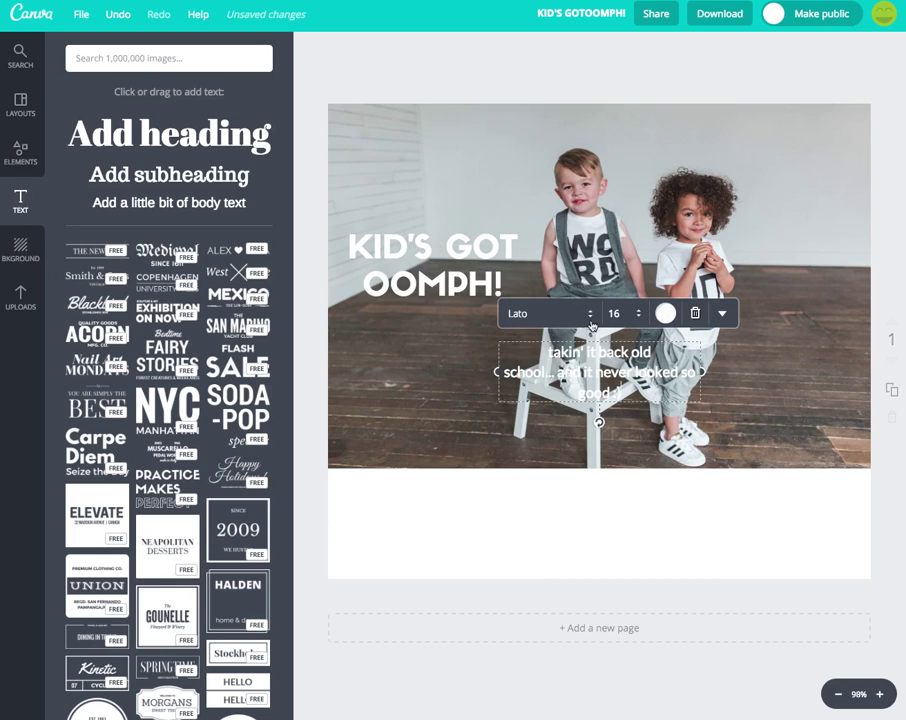
# Step: Move the body text below the "KID'S GOT OOMPH!" headline, trying Lato Heavy before returning the font to Lato
pyautogui.click(591, 320)
pyautogui.click(588, 338)
pyautogui.moveTo(591, 341); pyautogui.dragTo(438, 317)
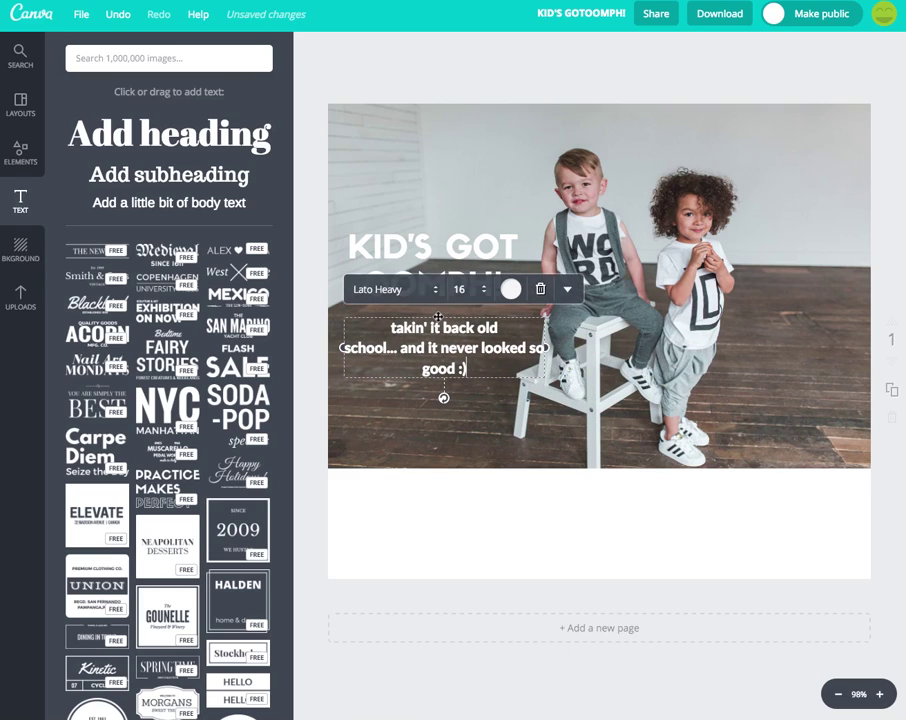
pyautogui.click(385, 289)
pyautogui.click(397, 297)
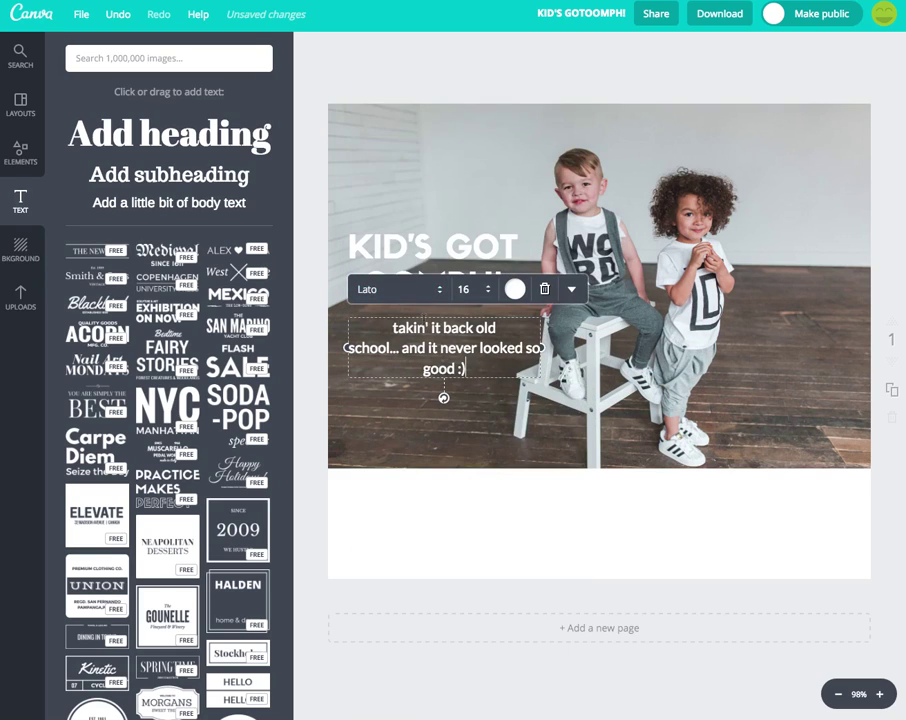
# Step: Set the body text's font size to 13 and move its first line break to after "school..."
pyautogui.click(466, 289)
pyautogui.write('13')
pyautogui.press('Return')
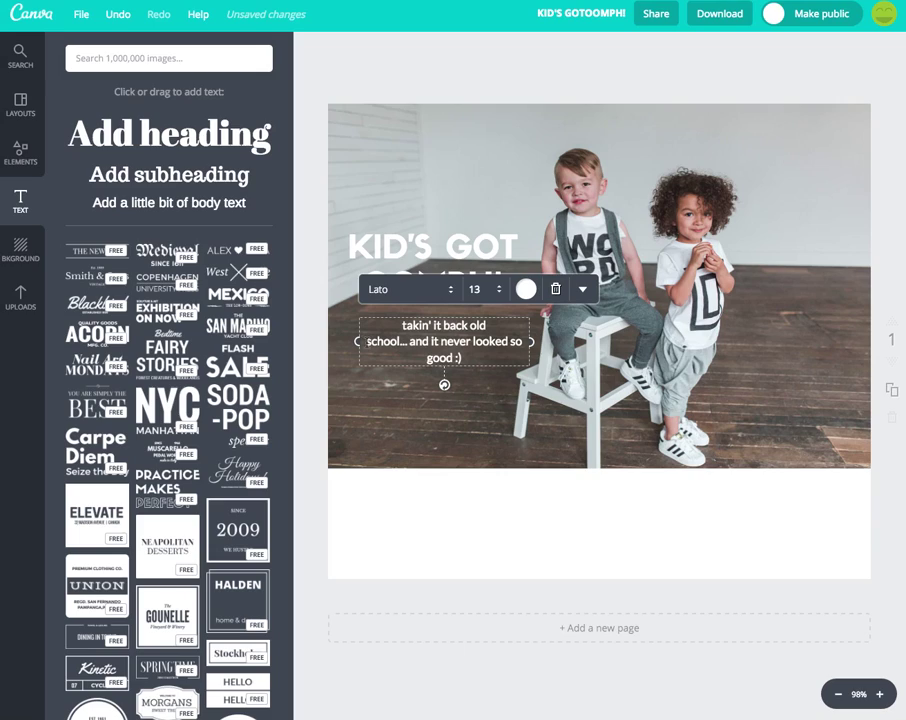
pyautogui.press('BackSpace')
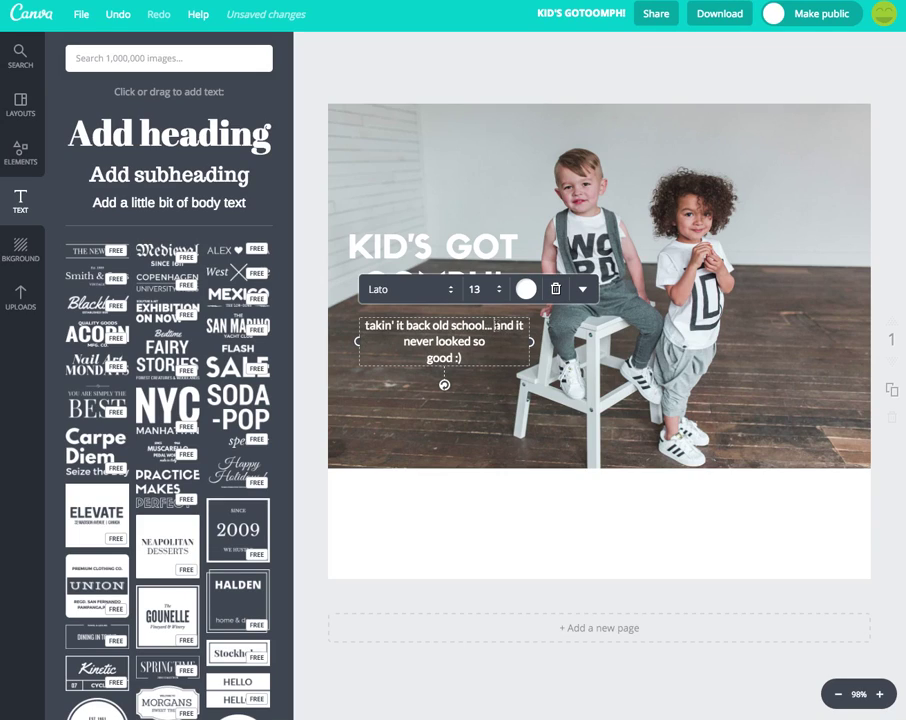
pyautogui.press('Return')
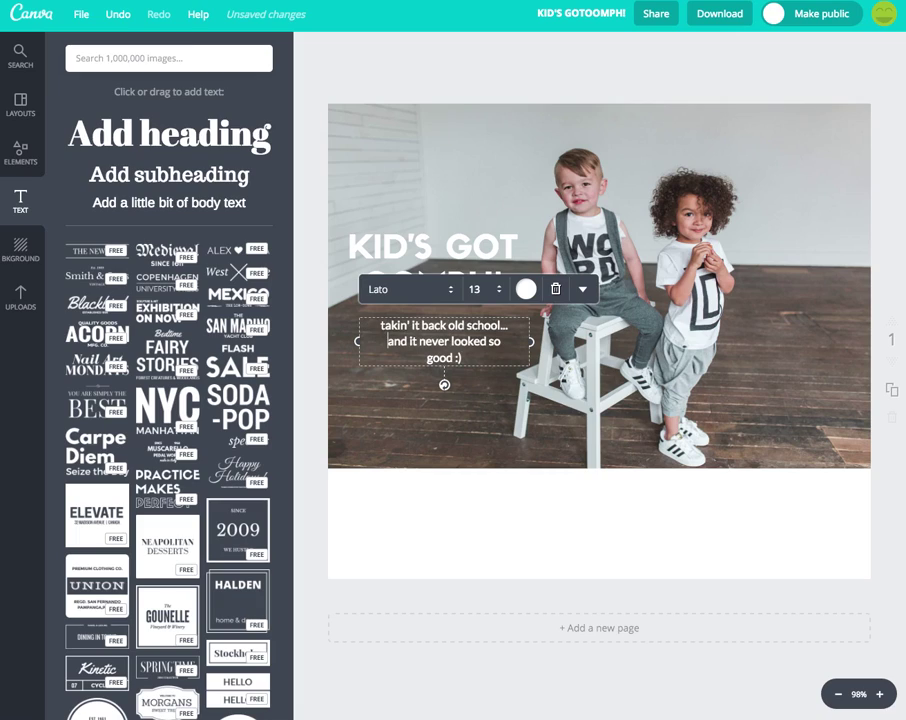
pyautogui.click(303, 323)
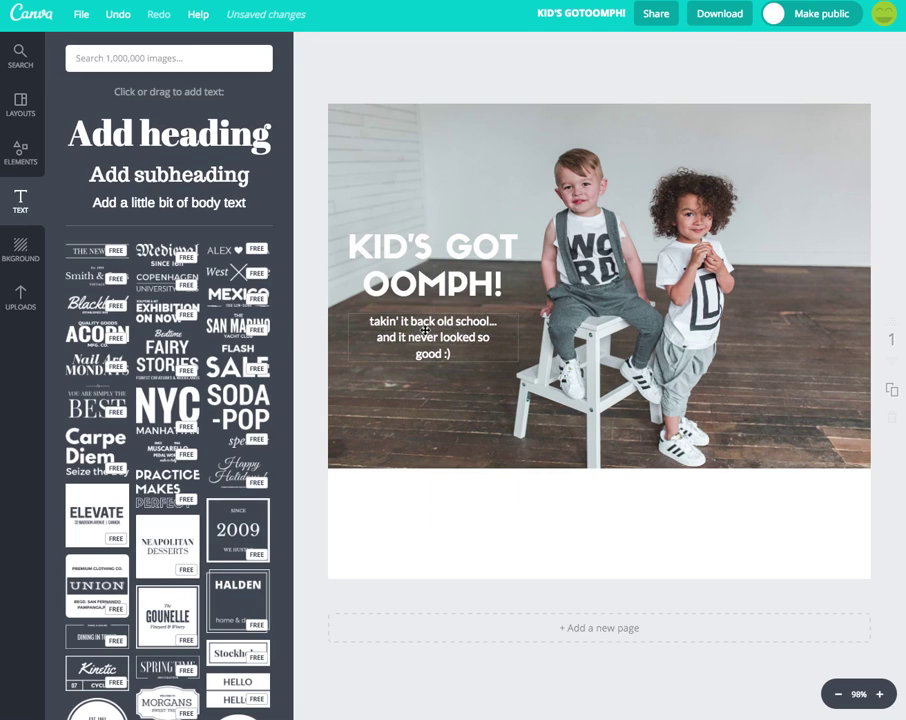
# Step: Narrow the body text box so that it fits closer around its three lines
pyautogui.click(425, 330)
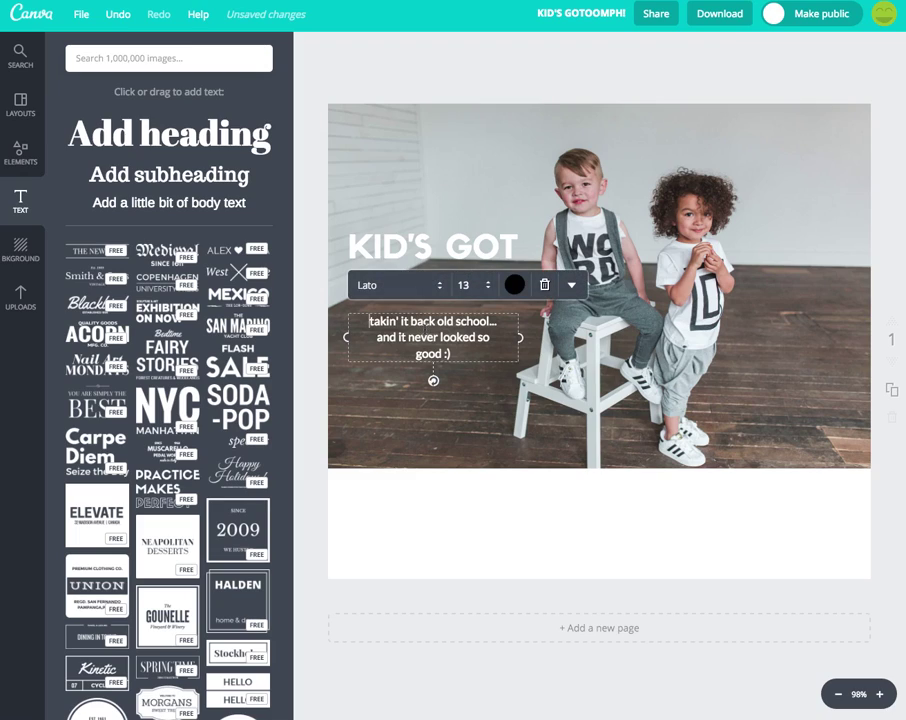
pyautogui.click(466, 286)
pyautogui.click(311, 299)
pyautogui.click(312, 300)
pyautogui.click(365, 335)
pyautogui.moveTo(352, 336); pyautogui.dragTo(385, 336)
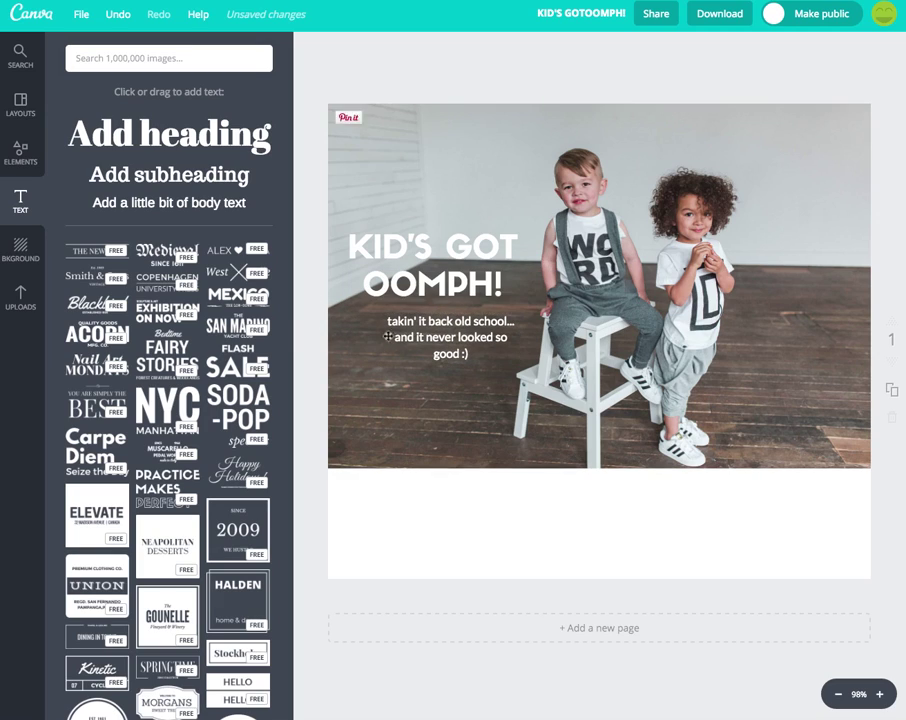
# Step: Centre the body text horizontally under the headline, leaving a small gap between them
pyautogui.moveTo(457, 339); pyautogui.dragTo(625, 330)
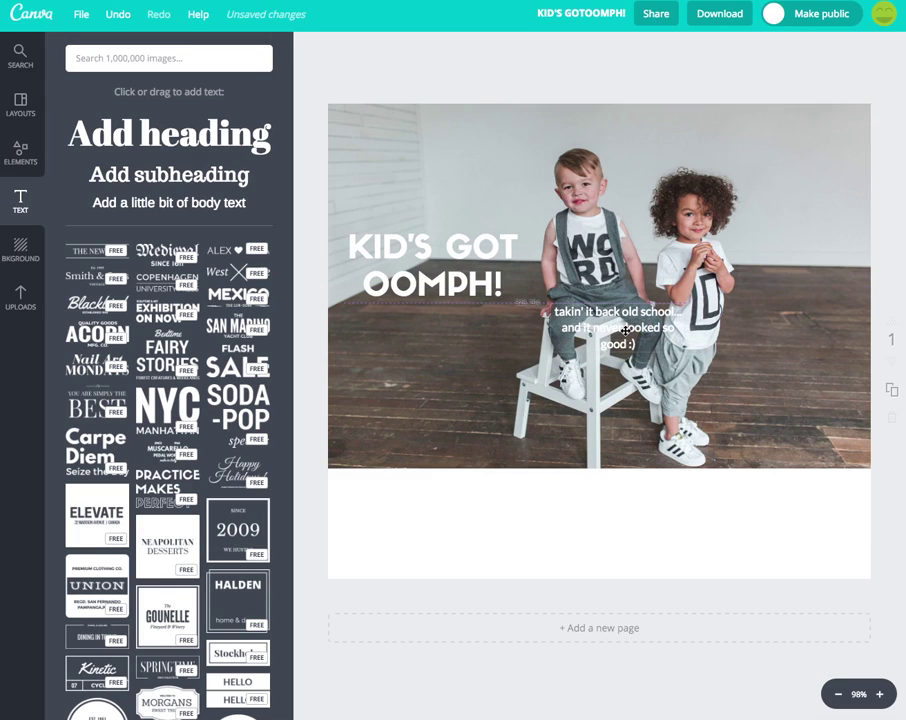
pyautogui.moveTo(625, 330); pyautogui.dragTo(562, 331)
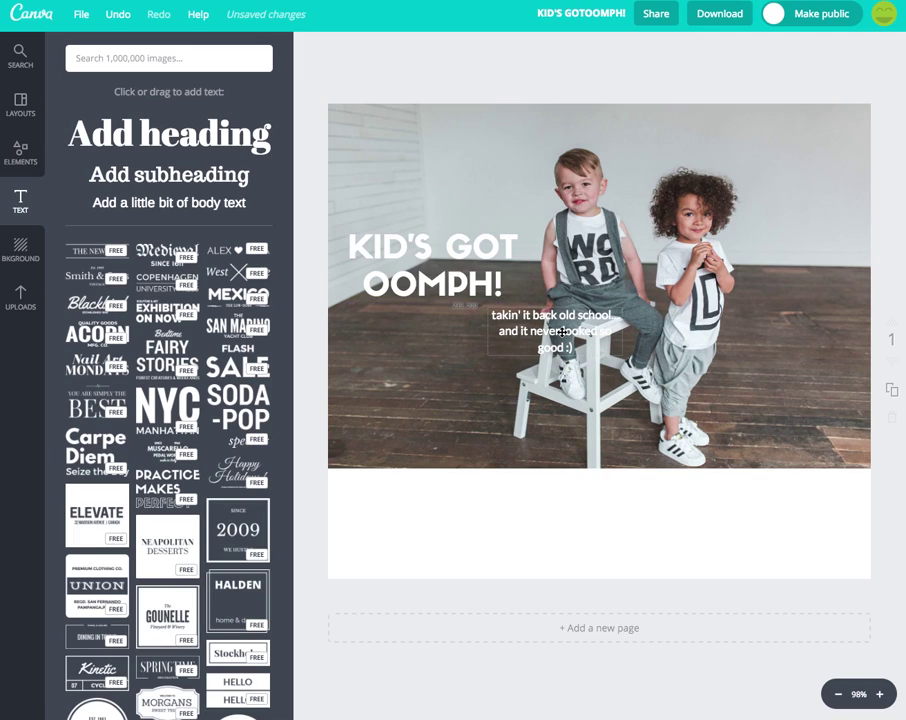
pyautogui.moveTo(562, 331); pyautogui.dragTo(441, 331)
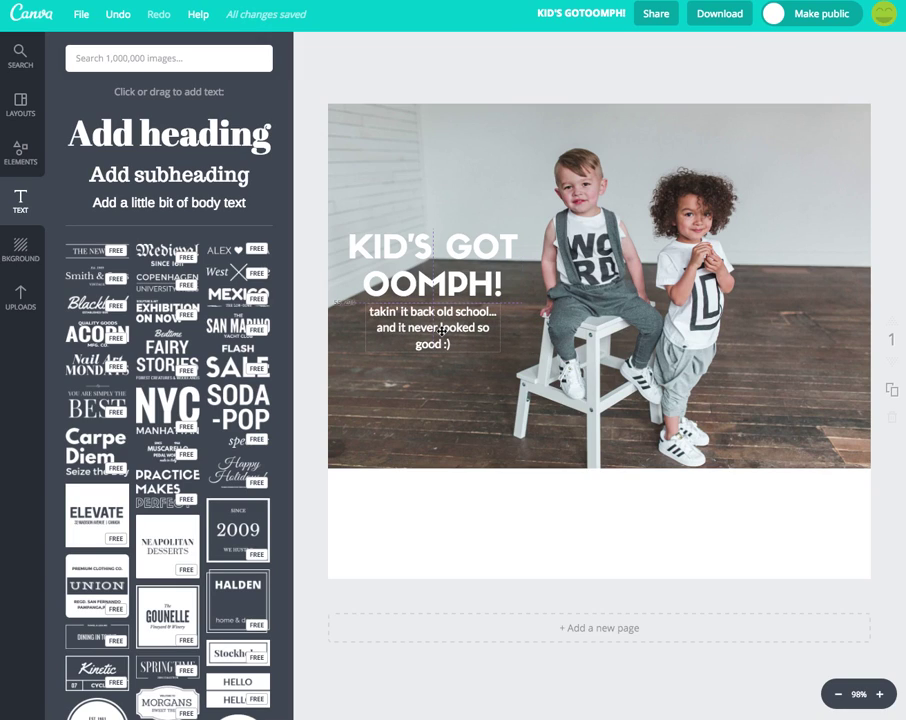
pyautogui.moveTo(441, 331); pyautogui.dragTo(441, 338)
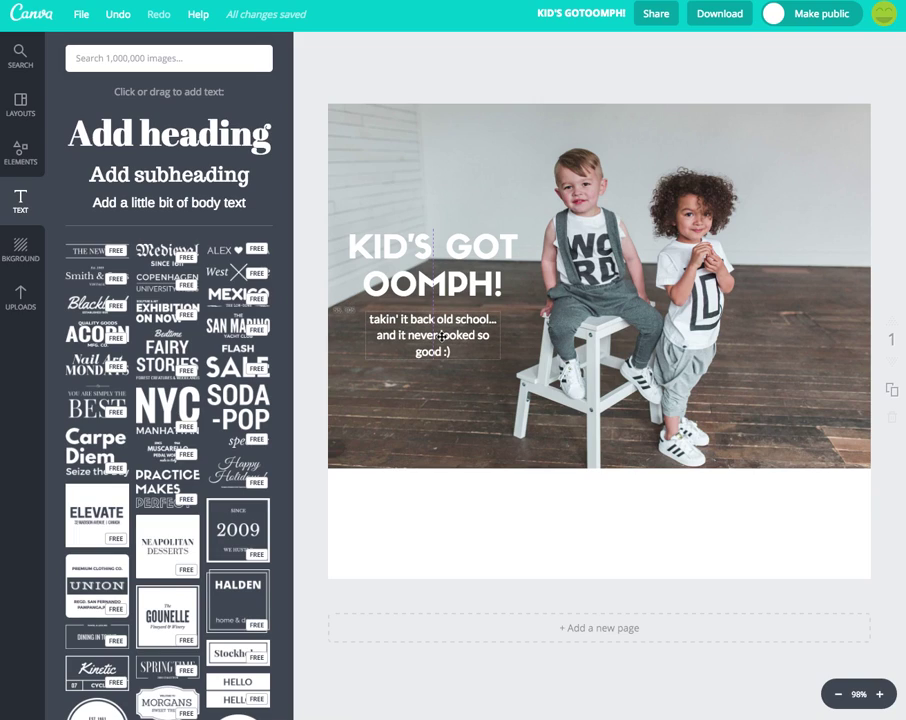
pyautogui.moveTo(441, 337); pyautogui.dragTo(441, 337)
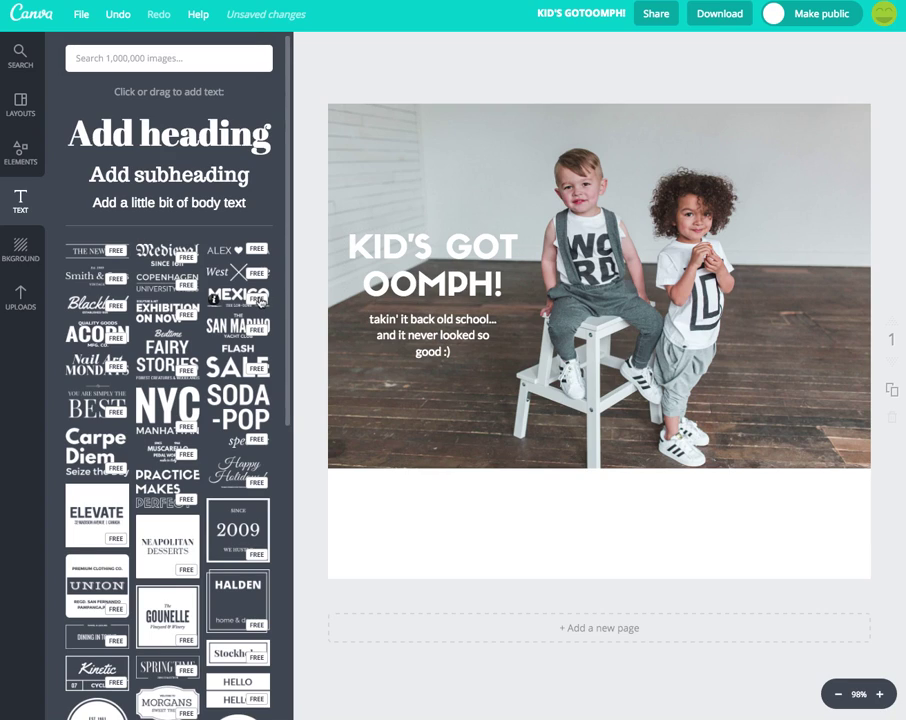
# Step: Add a rounded square shape to the design and colour it white
pyautogui.click(18, 168)
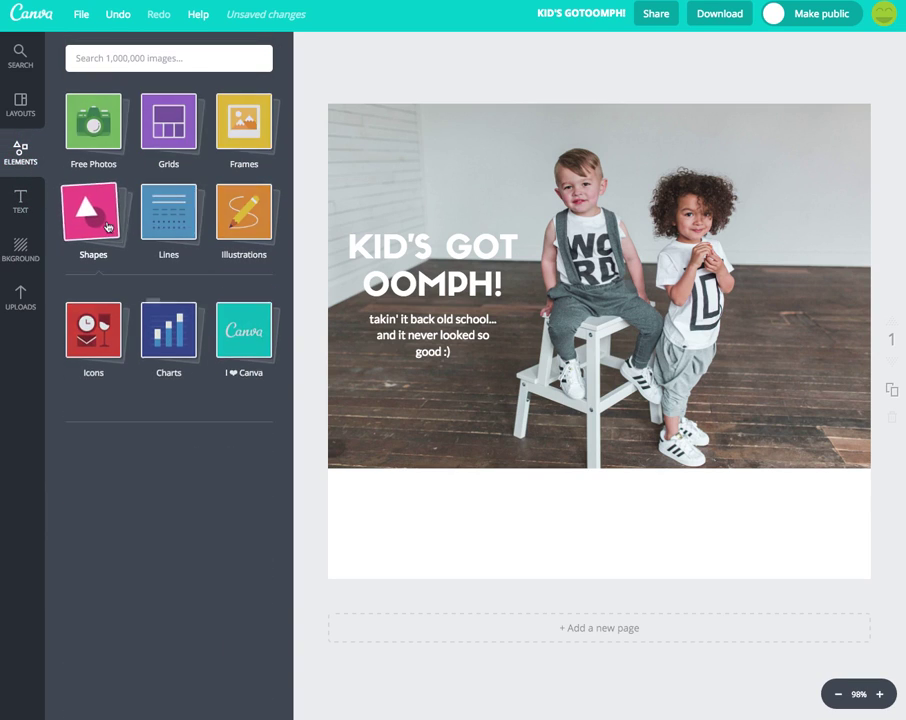
pyautogui.click(108, 227)
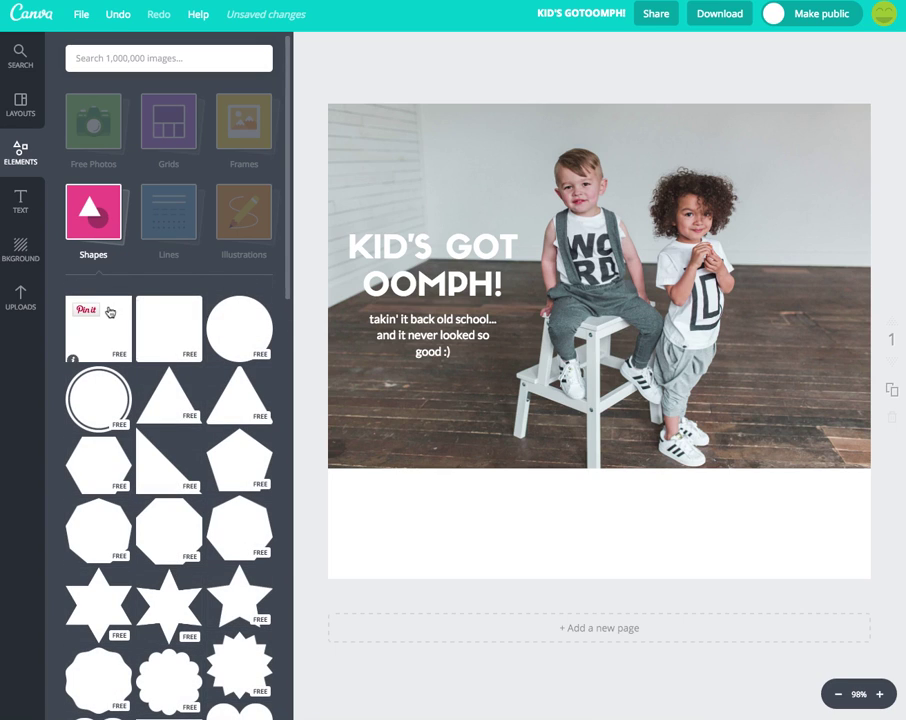
pyautogui.click(157, 317)
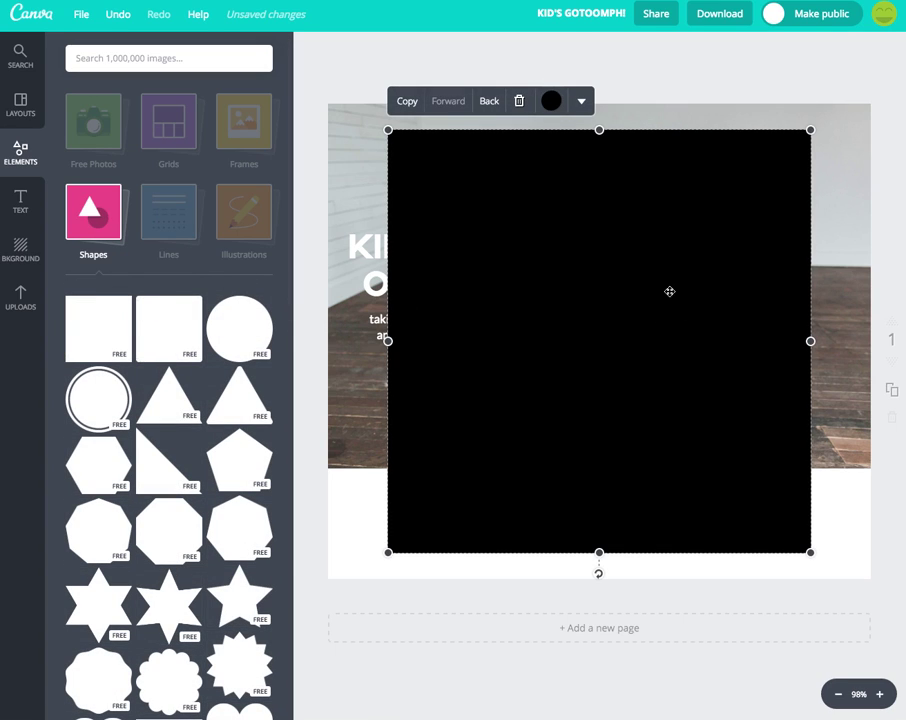
pyautogui.click(551, 101)
pyautogui.click(565, 141)
# Step: Shrink the white shape to a small, button-sized flat rectangle and centre it below the body text
pyautogui.moveTo(388, 130); pyautogui.dragTo(694, 436)
pyautogui.moveTo(752, 440); pyautogui.dragTo(441, 386)
pyautogui.click(314, 344)
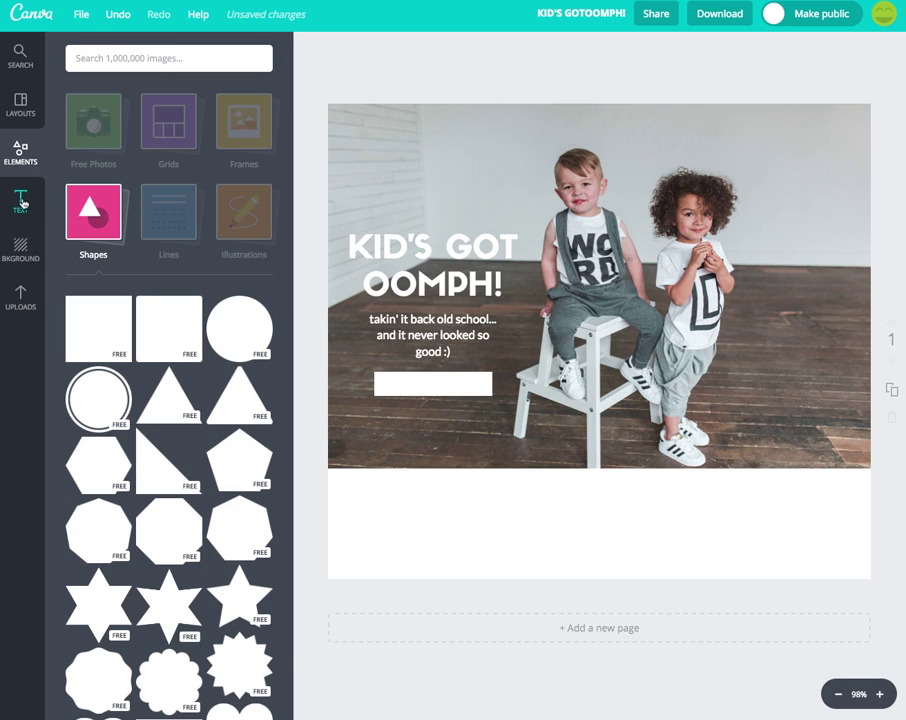
# Step: Add a subheading text reading "GET THE LOOK"
pyautogui.click(20, 200)
pyautogui.click(170, 176)
pyautogui.write('GET THE LOOK')
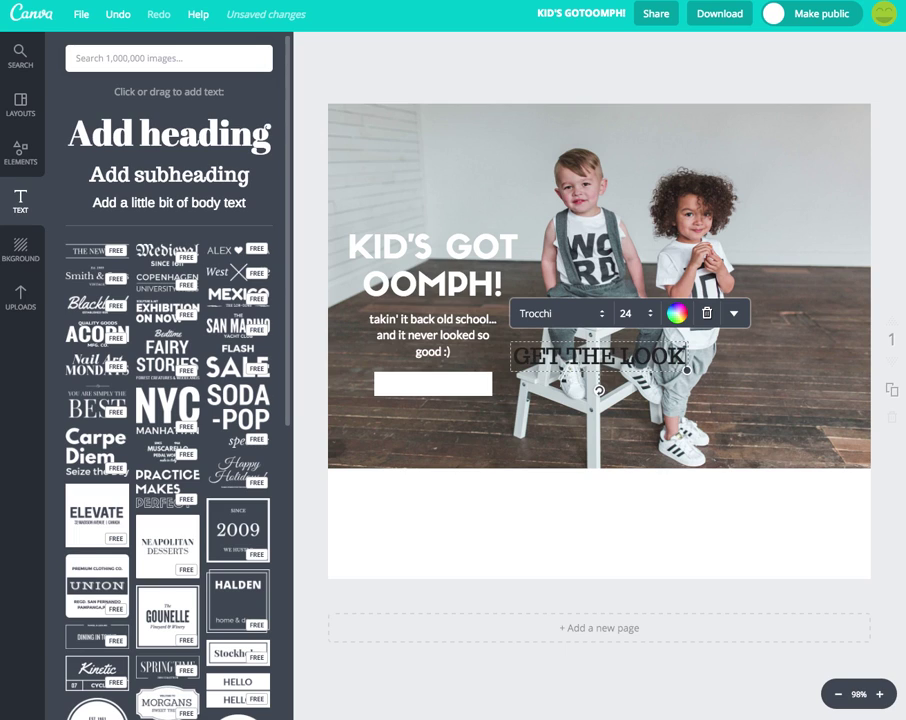
# Step: Set the "GET THE LOOK" text to the Sifonn font at size 15
pyautogui.click(589, 314)
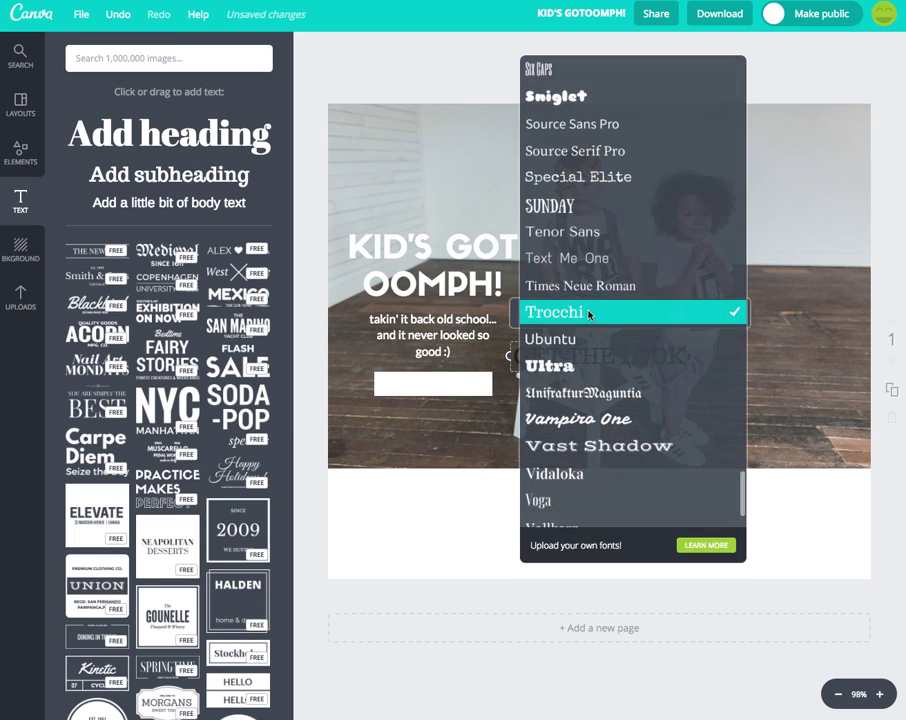
pyautogui.scroll(5, 589, 314)
pyautogui.click(564, 269)
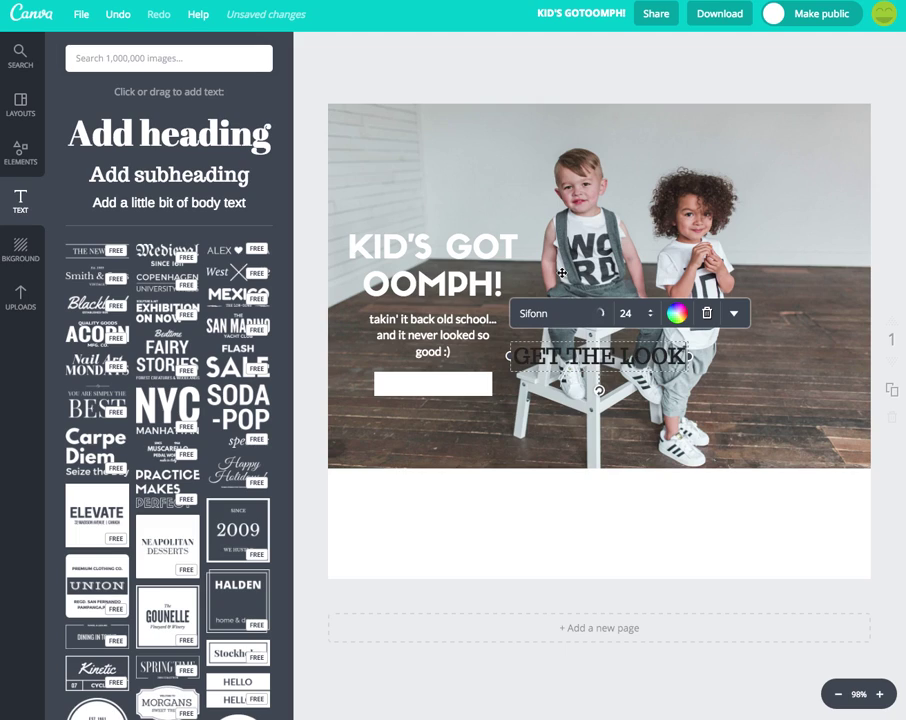
pyautogui.click(628, 313)
pyautogui.write('15')
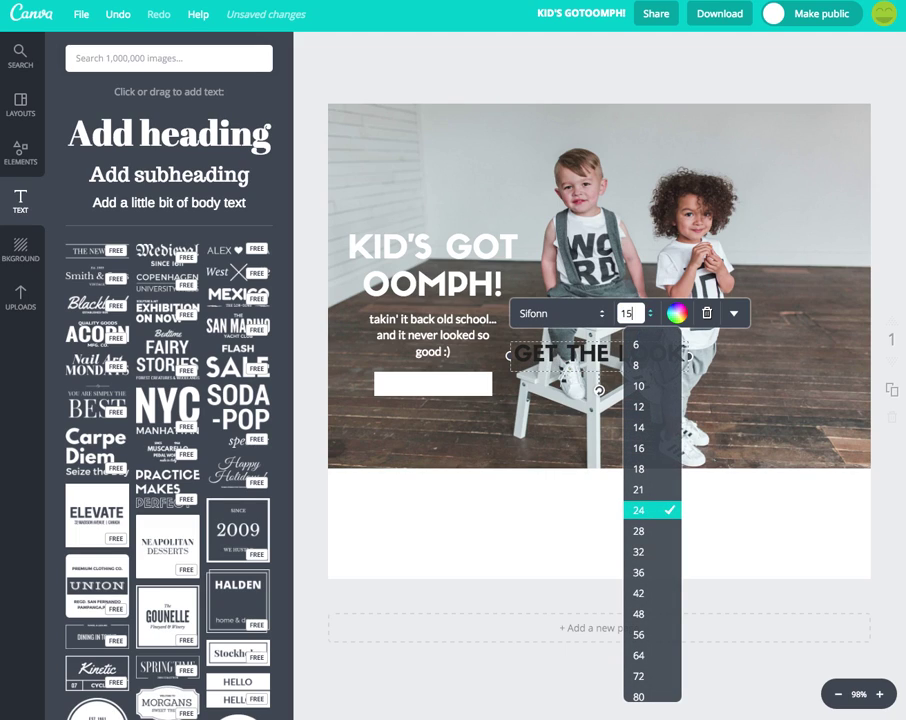
pyautogui.press('Return')
# Step: Place the "GET THE LOOK" text over the white rectangle and nudge the rectangle slightly down to centre it around the text
pyautogui.moveTo(509, 349); pyautogui.dragTo(409, 384)
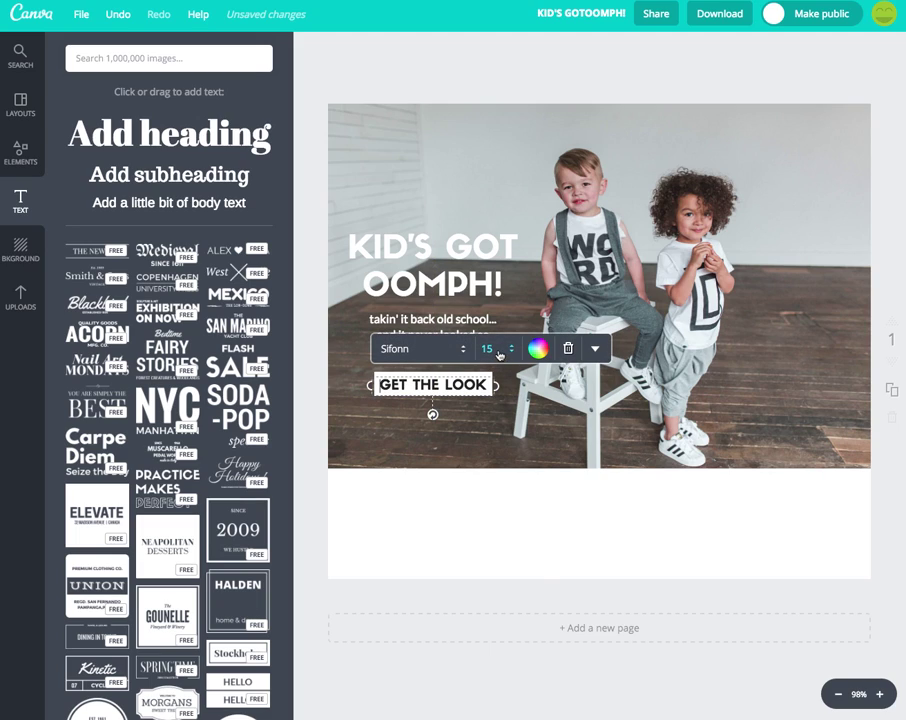
pyautogui.click(492, 349)
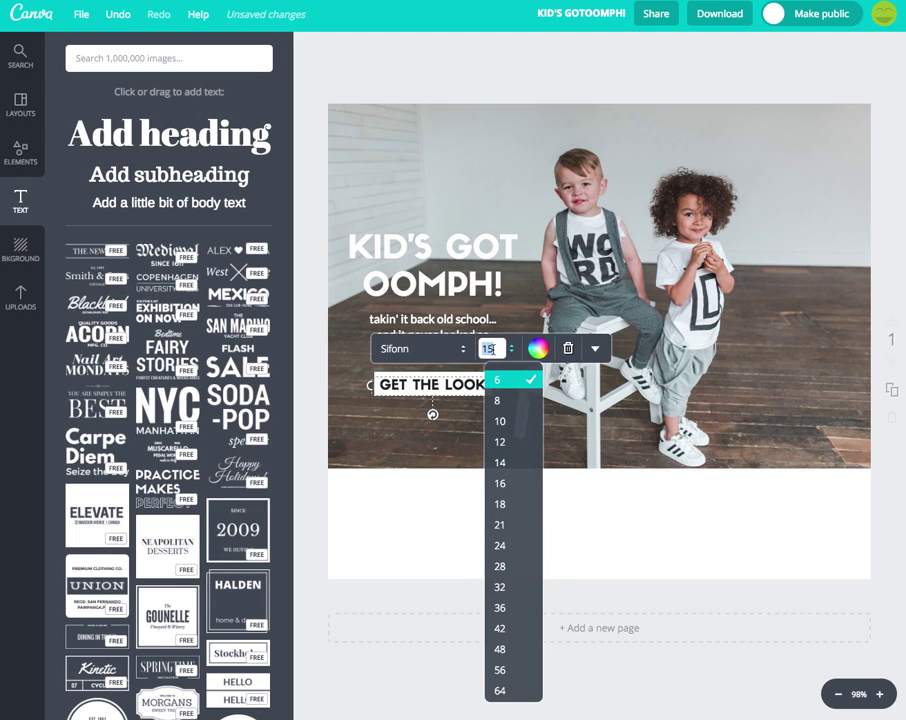
pyautogui.press('Escape')
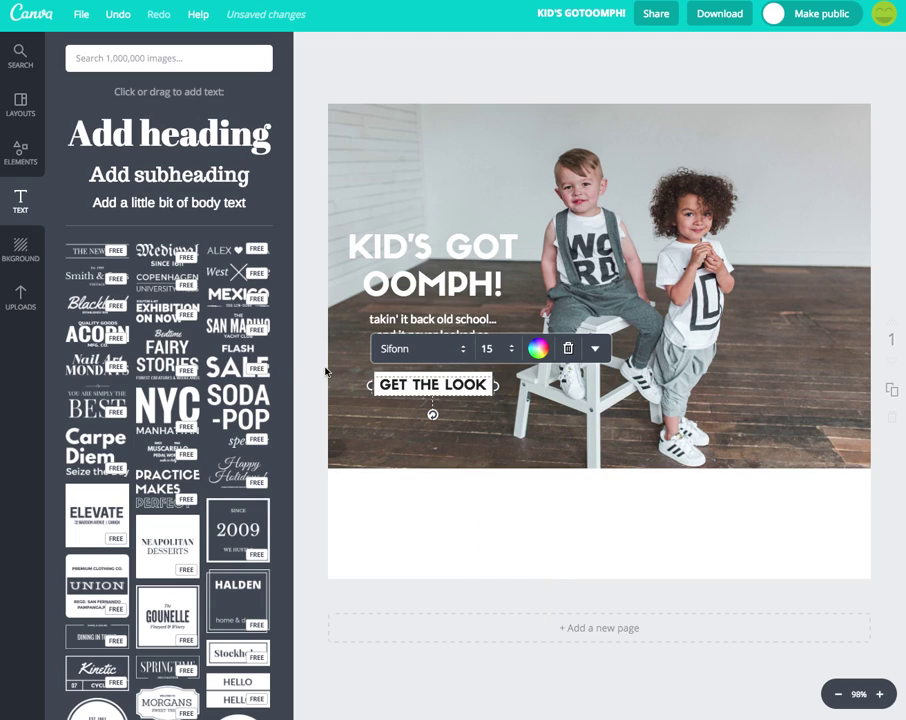
pyautogui.click(326, 371)
pyautogui.click(427, 375)
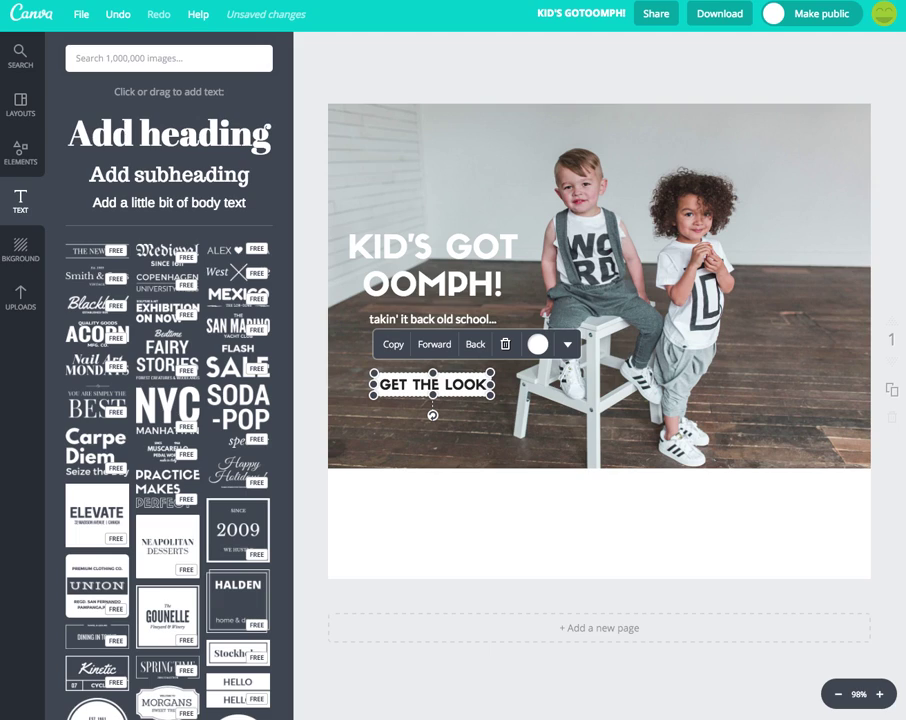
pyautogui.click(305, 340)
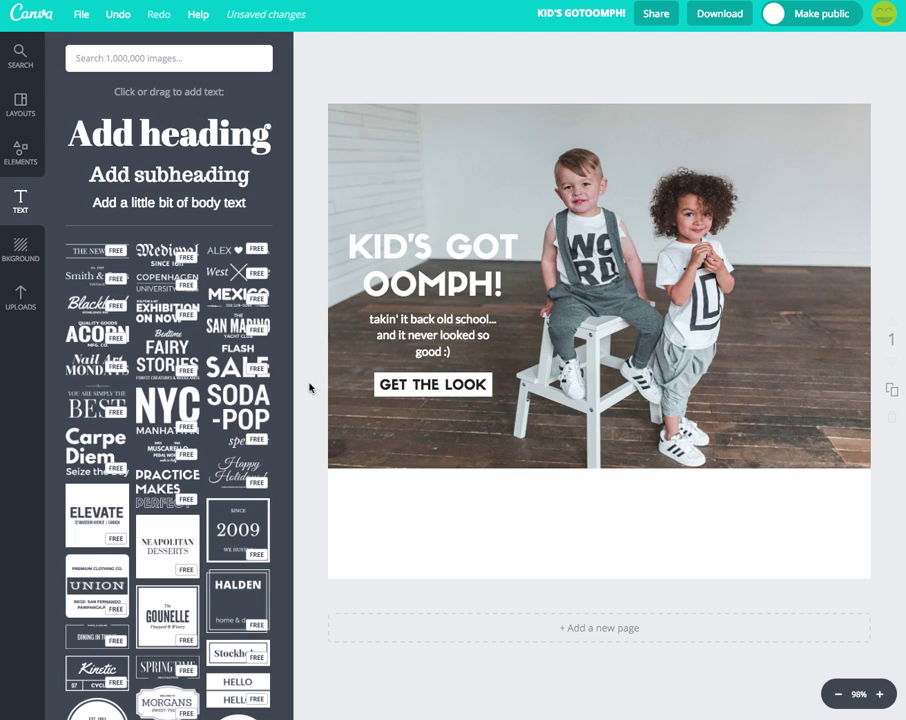
pyautogui.click(420, 438)
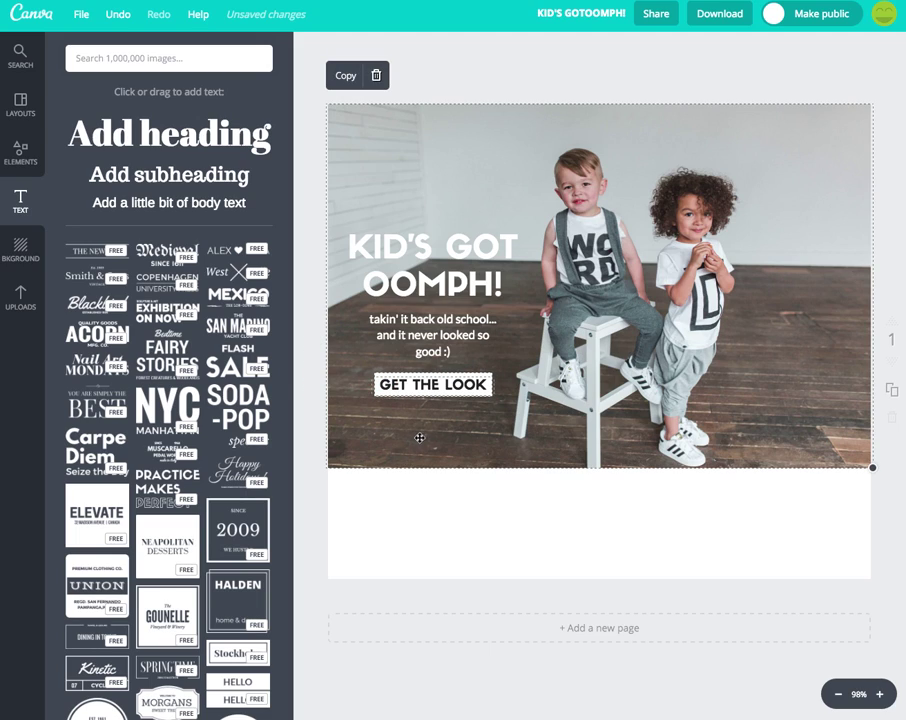
# Step: Select the "GET THE LOOK" text together with its white rectangle and move both slightly up, closer to the body text
pyautogui.click(303, 381)
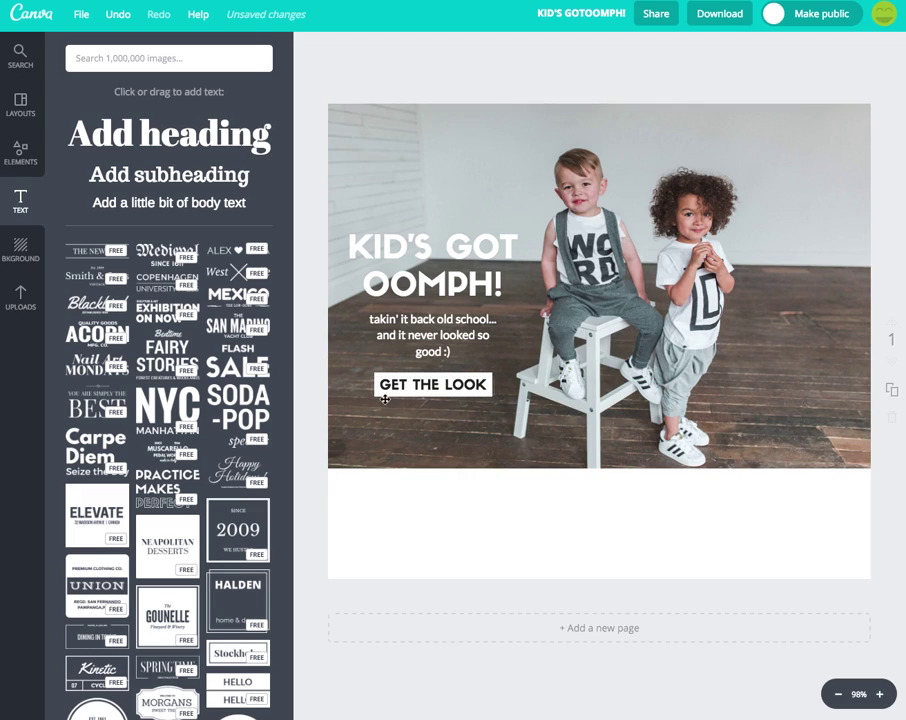
pyautogui.moveTo(311, 377); pyautogui.dragTo(400, 398)
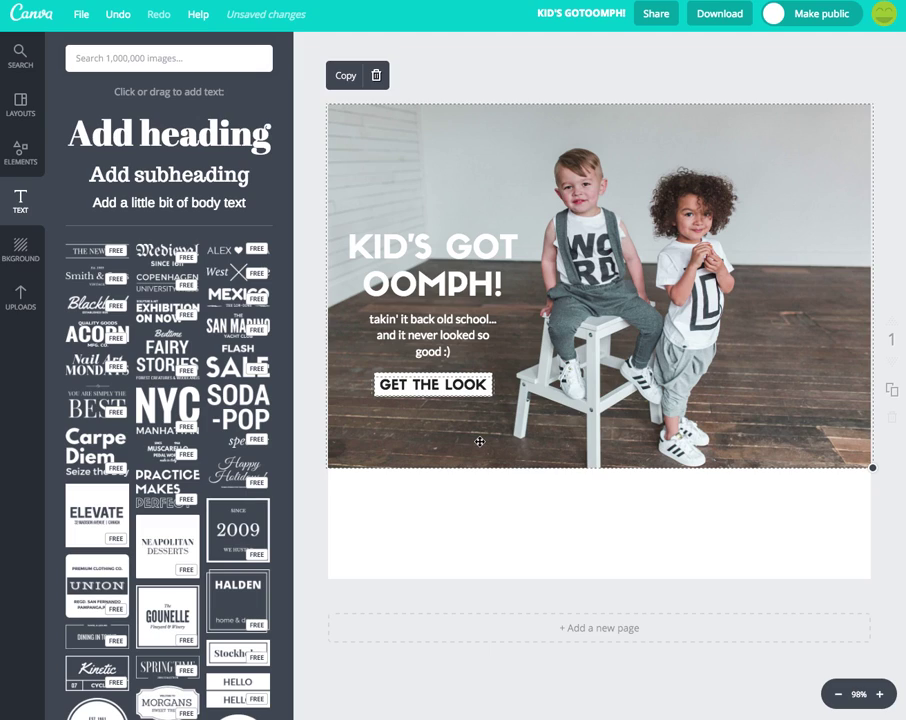
pyautogui.click(440, 385)
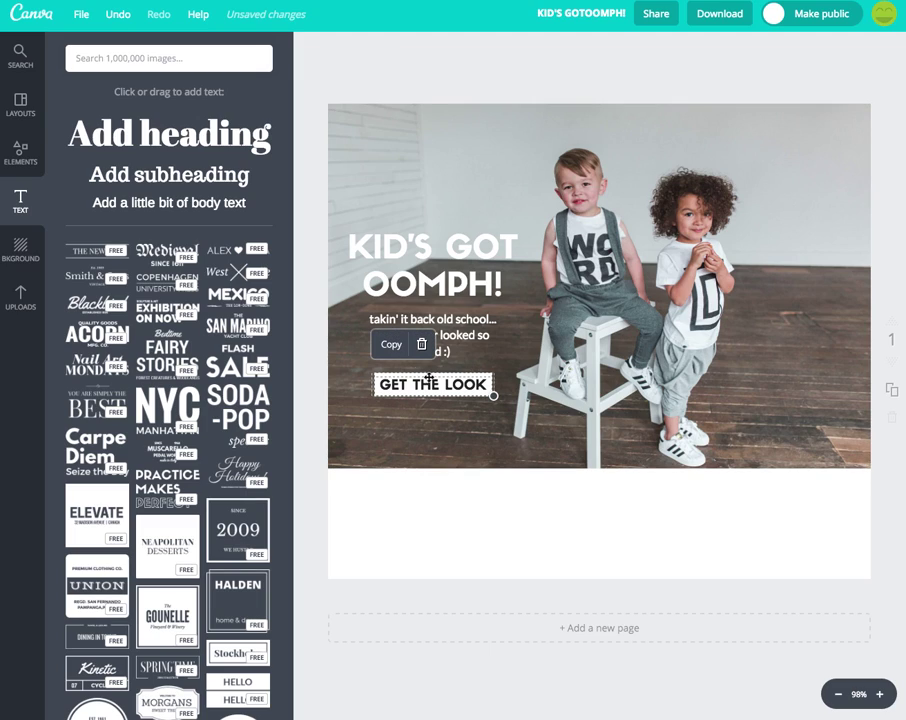
pyautogui.moveTo(452, 384); pyautogui.dragTo(452, 379)
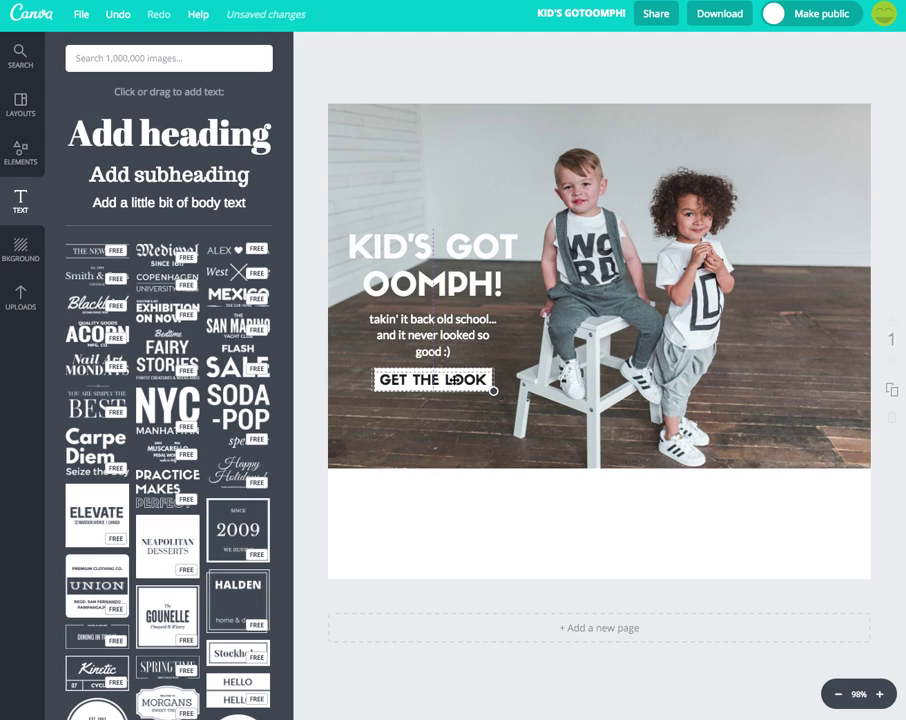
pyautogui.moveTo(452, 379); pyautogui.dragTo(452, 379)
# Step: Select the body text together with the "GET THE LOOK" button and move them slightly down, away from the headline
pyautogui.moveTo(304, 322); pyautogui.dragTo(436, 376)
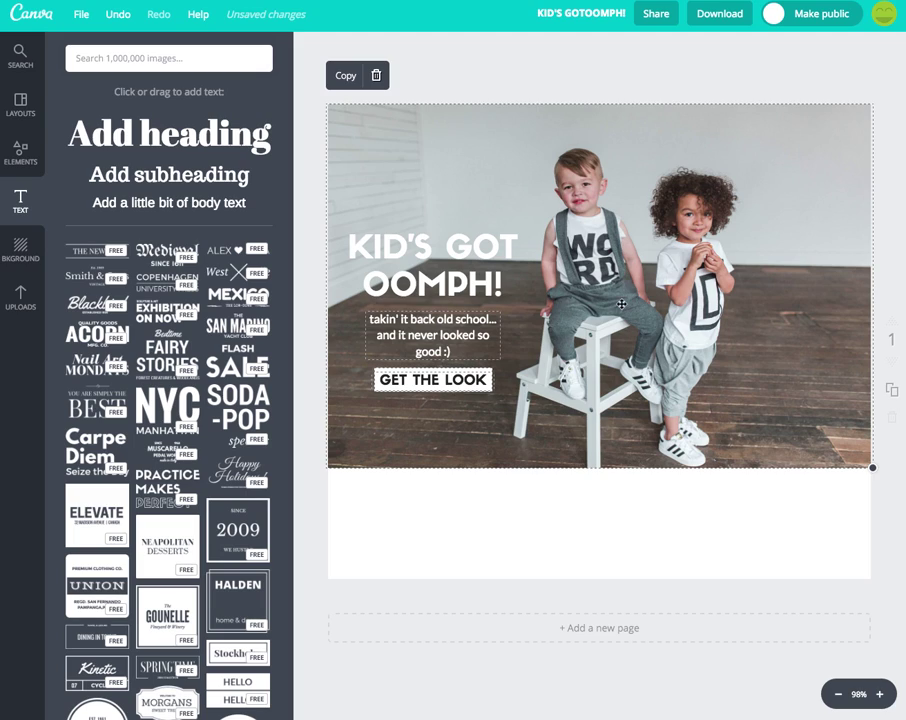
pyautogui.click(432, 324)
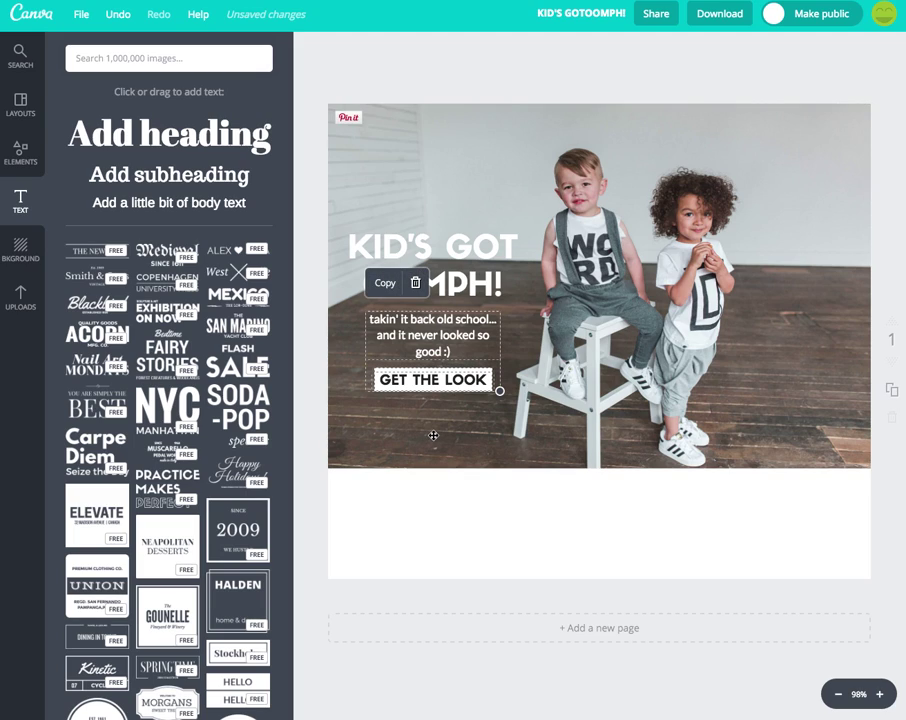
pyautogui.moveTo(432, 324); pyautogui.dragTo(432, 328)
pyautogui.click(311, 316)
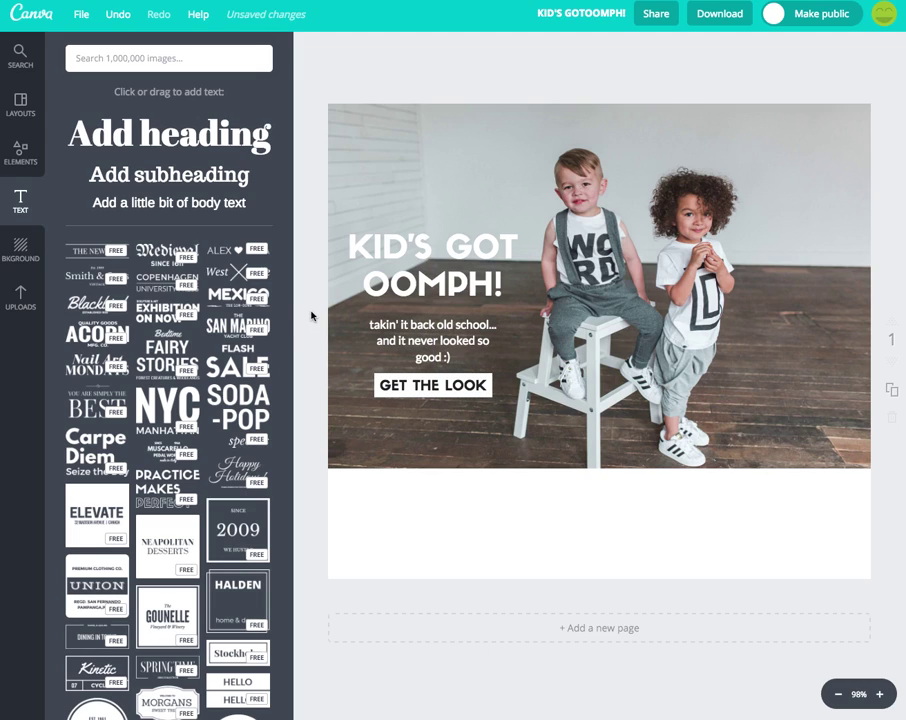
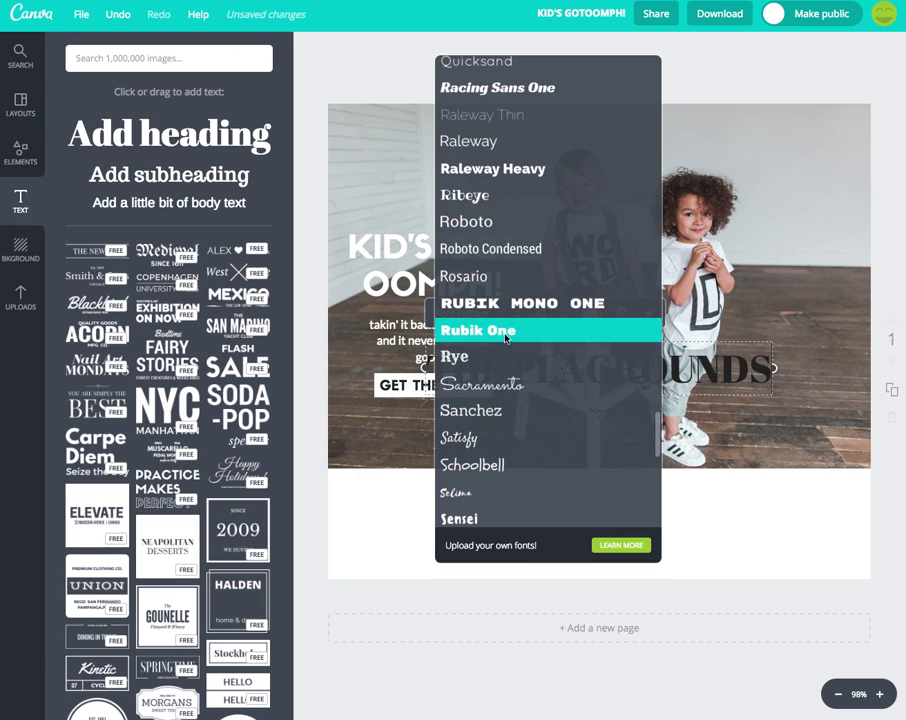
# Step: Set the "THE PLAGROUNDS" heading to the Sifonn font and place it centred in the white area below the photo
pyautogui.click(506, 354)
pyautogui.scroll(-3, 508, 352)
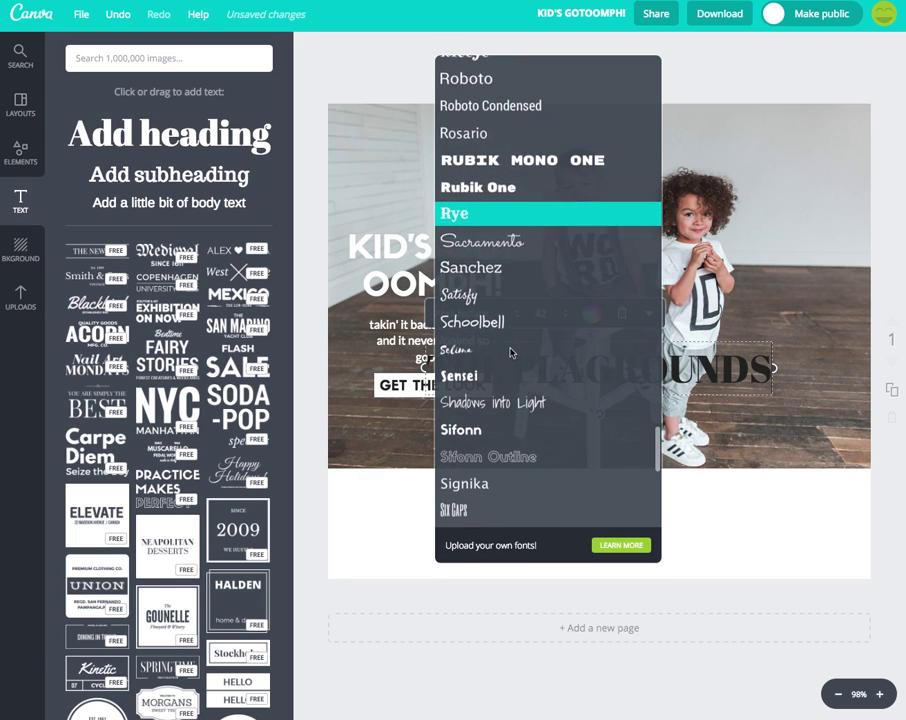
pyautogui.scroll(-1, 507, 347)
pyautogui.click(472, 382)
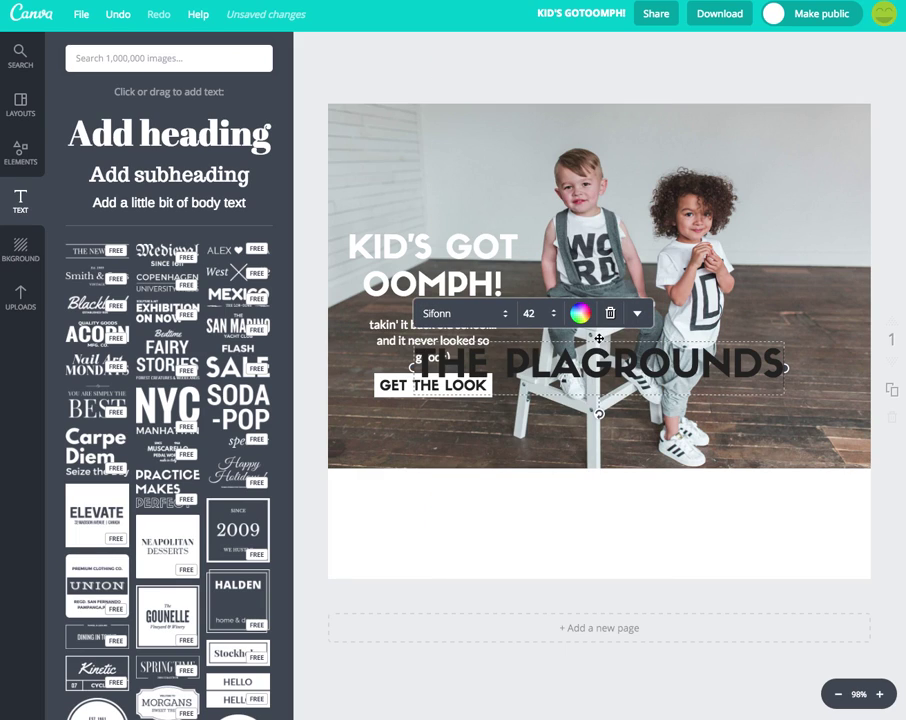
pyautogui.moveTo(598, 342); pyautogui.dragTo(600, 490)
pyautogui.click(169, 174)
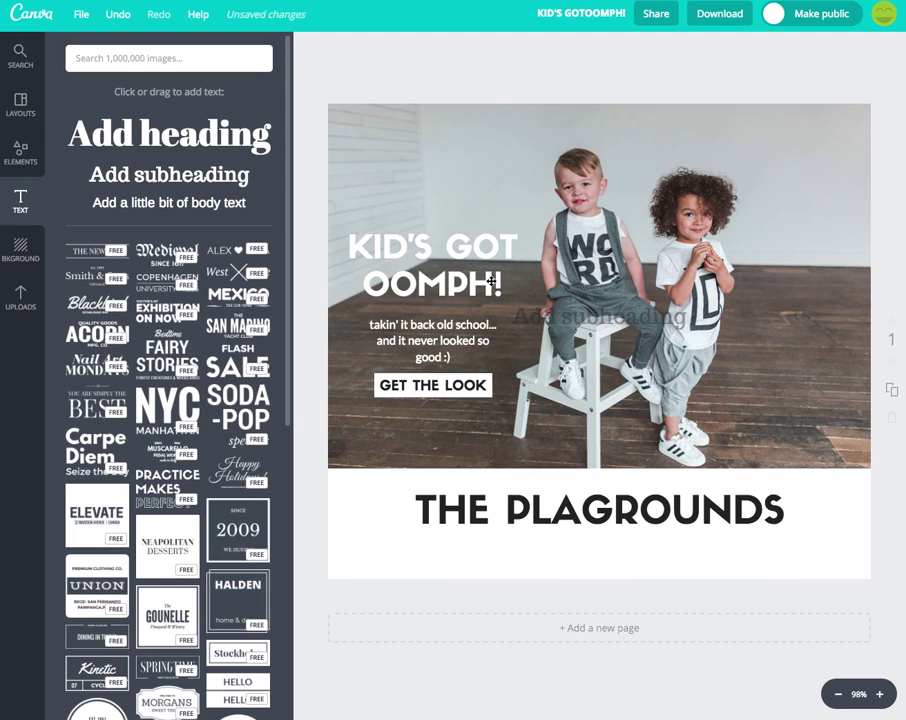
pyautogui.write('BEST')
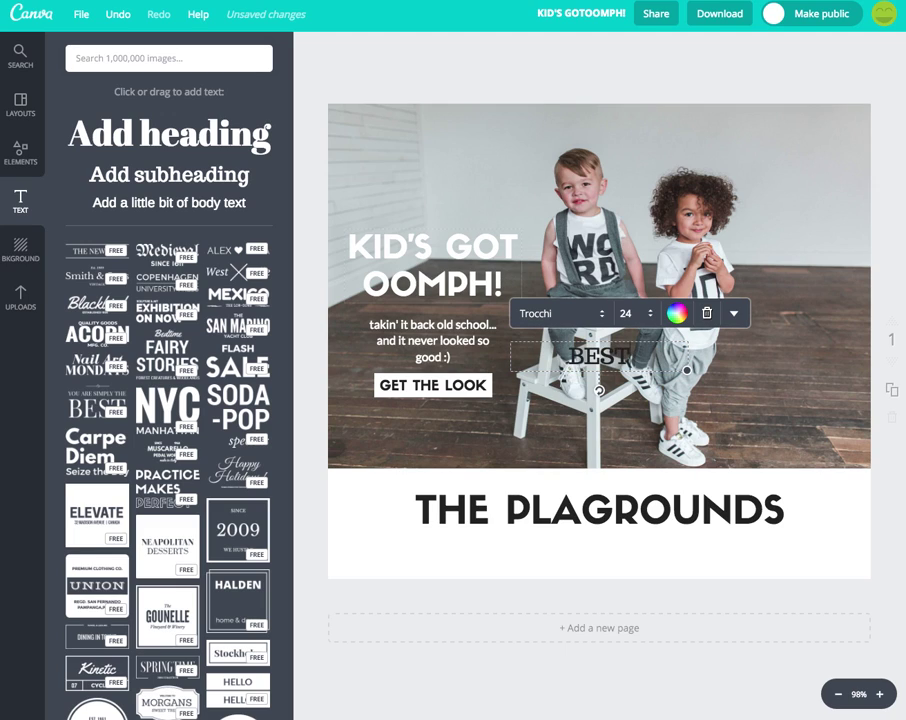
pyautogui.write(' DRESSED THI')
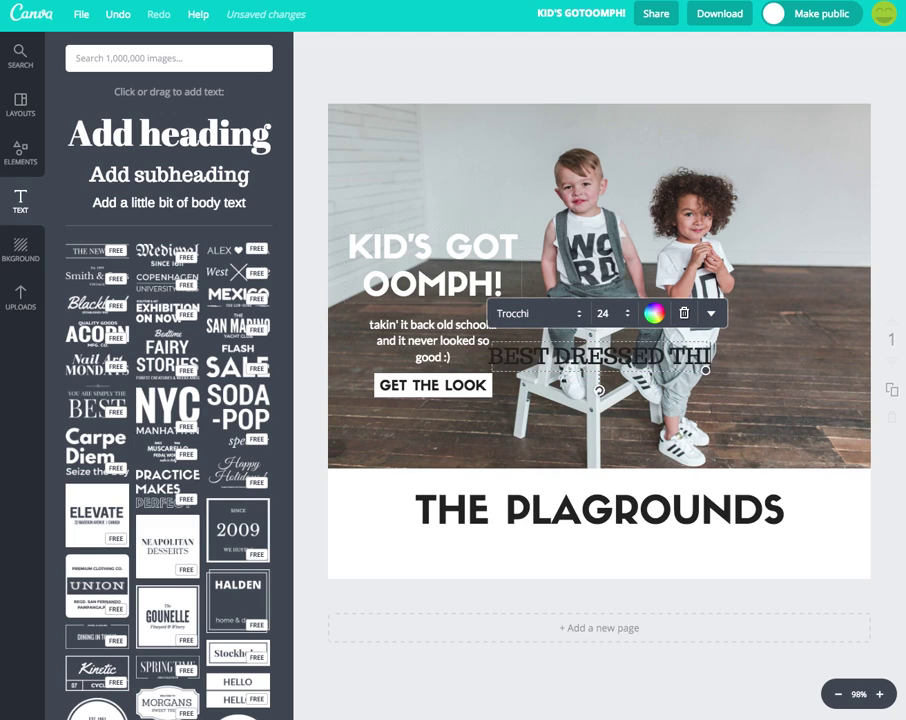
pyautogui.write('S SUMMER')
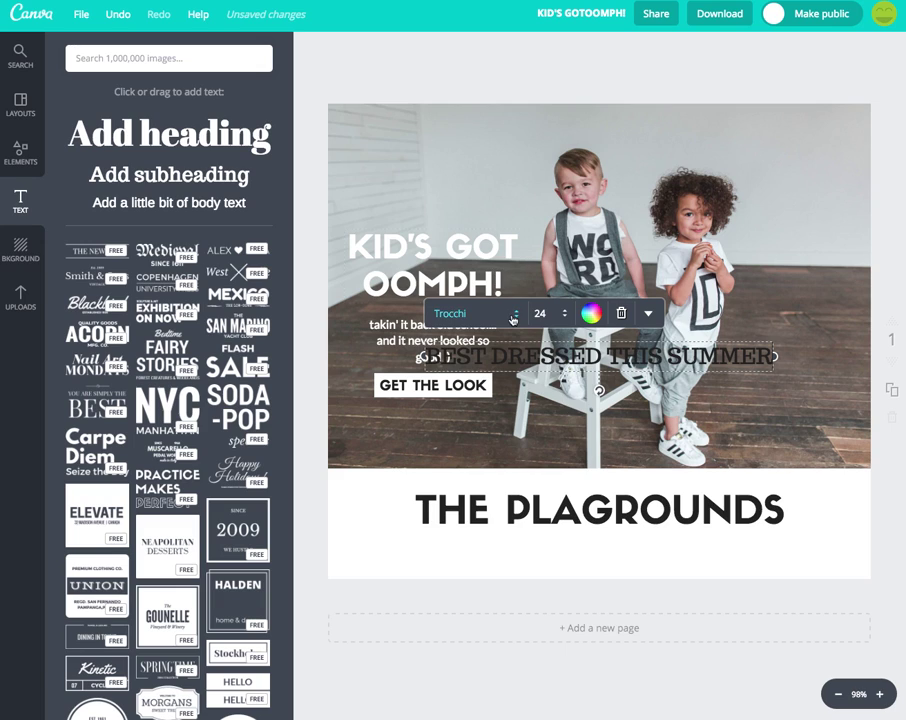
pyautogui.click(513, 318)
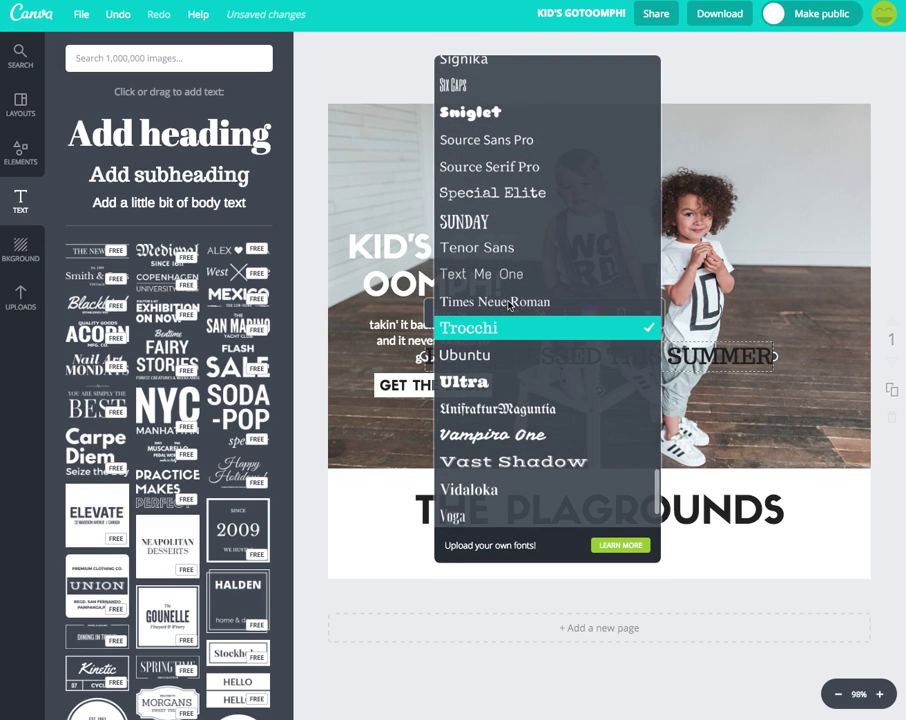
pyautogui.press('Escape')
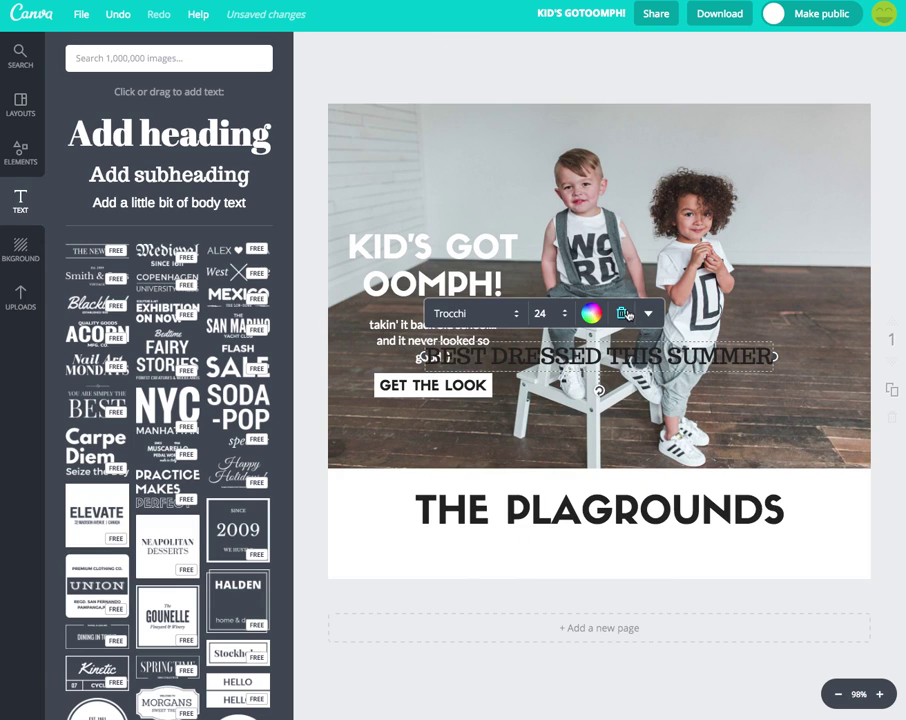
pyautogui.press('Delete')
# Step: Duplicate the "THE PLAGROUNDS" heading and replace the copy's text with "BEST DRESSED THIS SUMMER"
pyautogui.click(635, 508)
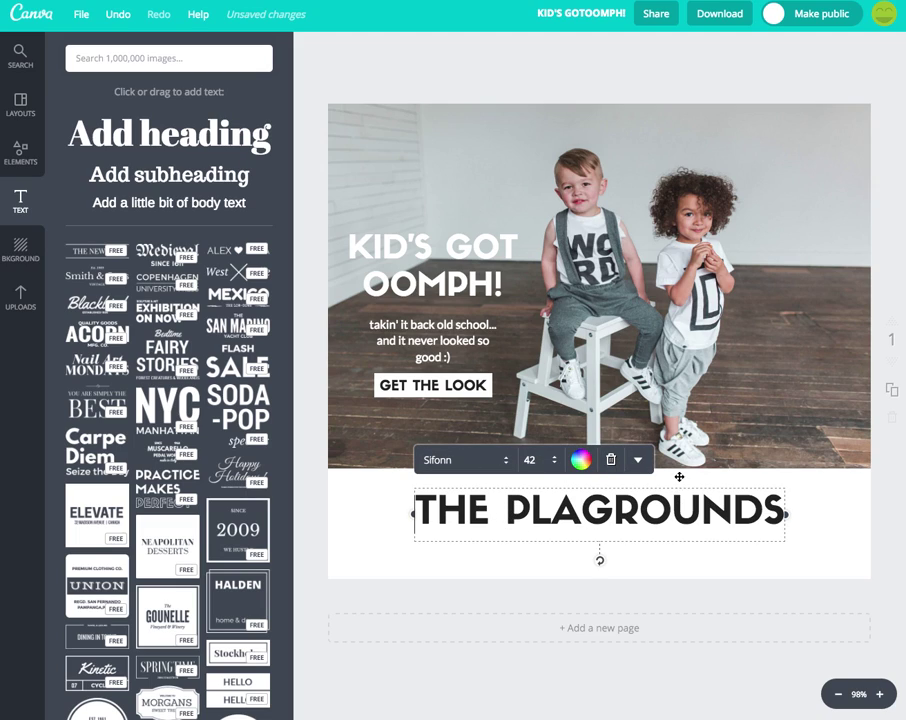
pyautogui.click(640, 461)
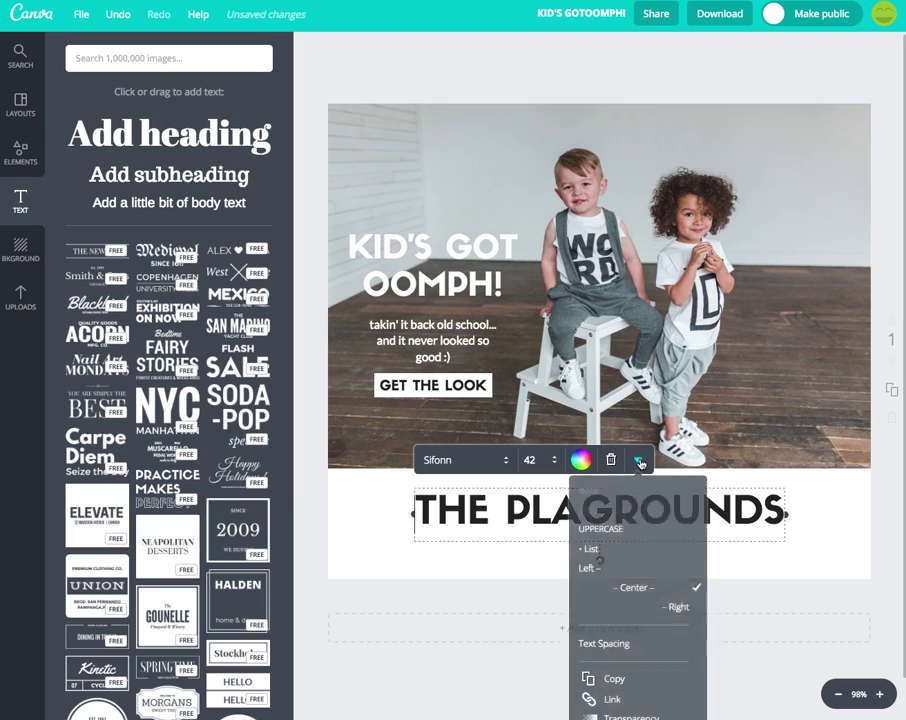
pyautogui.scroll(-1, 638, 466)
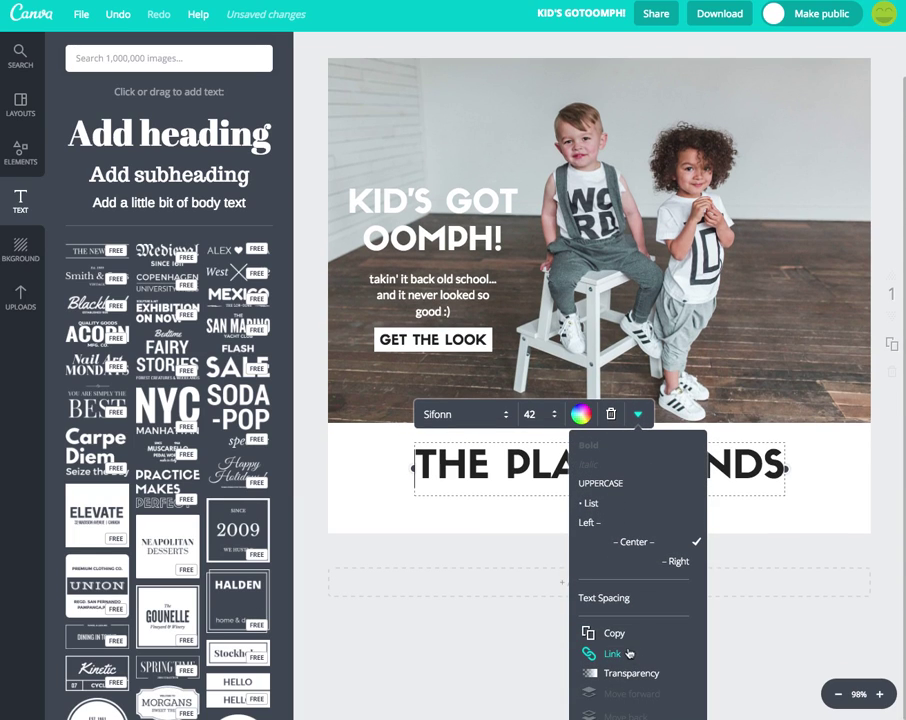
pyautogui.click(614, 633)
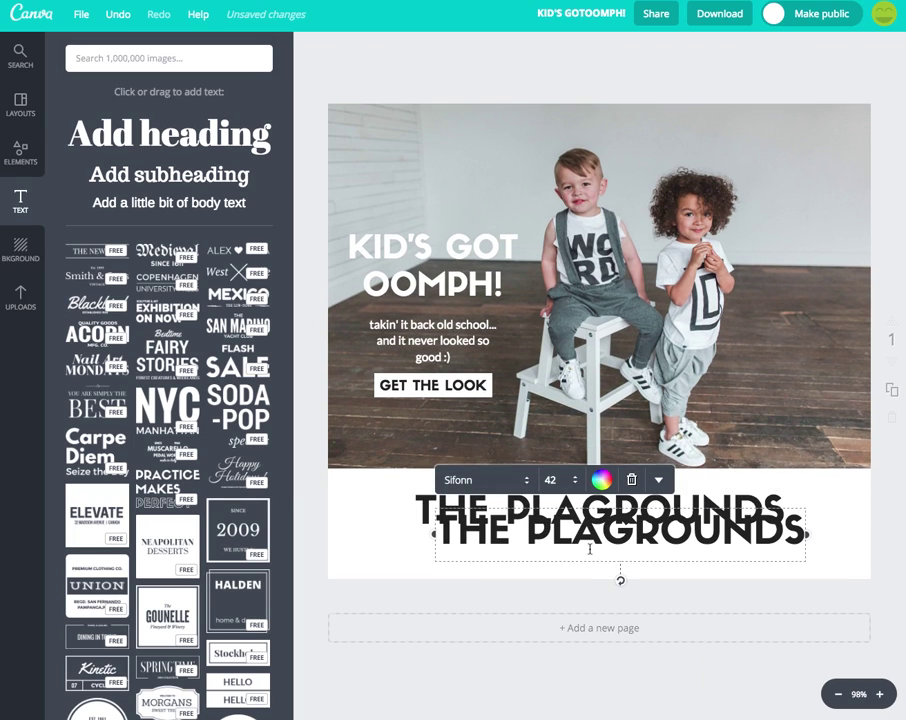
pyautogui.hotkey('ctrl', 'shift', 'Left')
pyautogui.hotkey('ctrl', 'shift', 'Left')
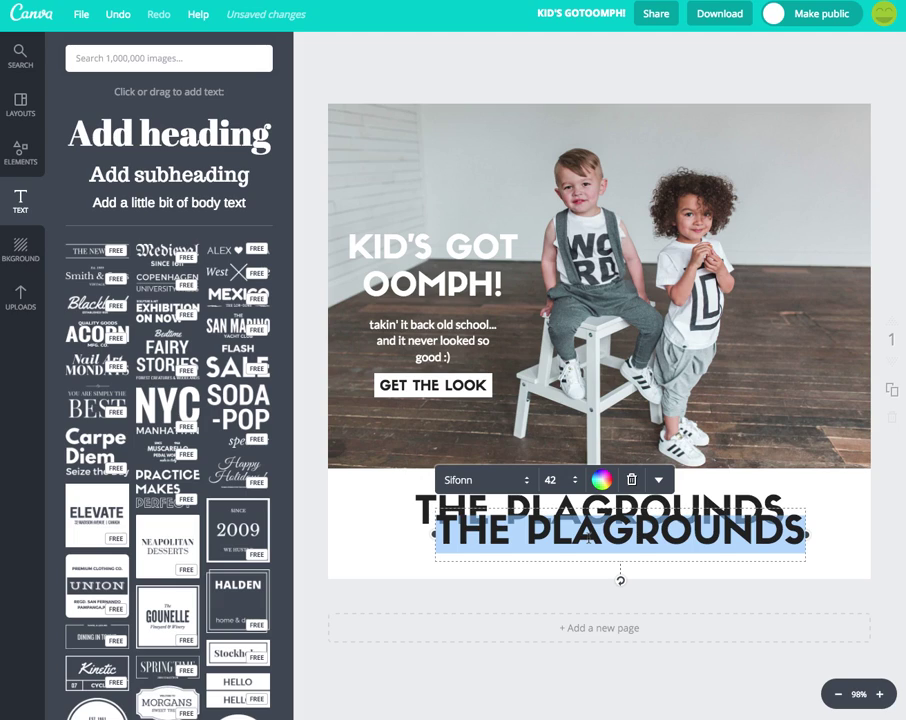
pyautogui.write('BEST')
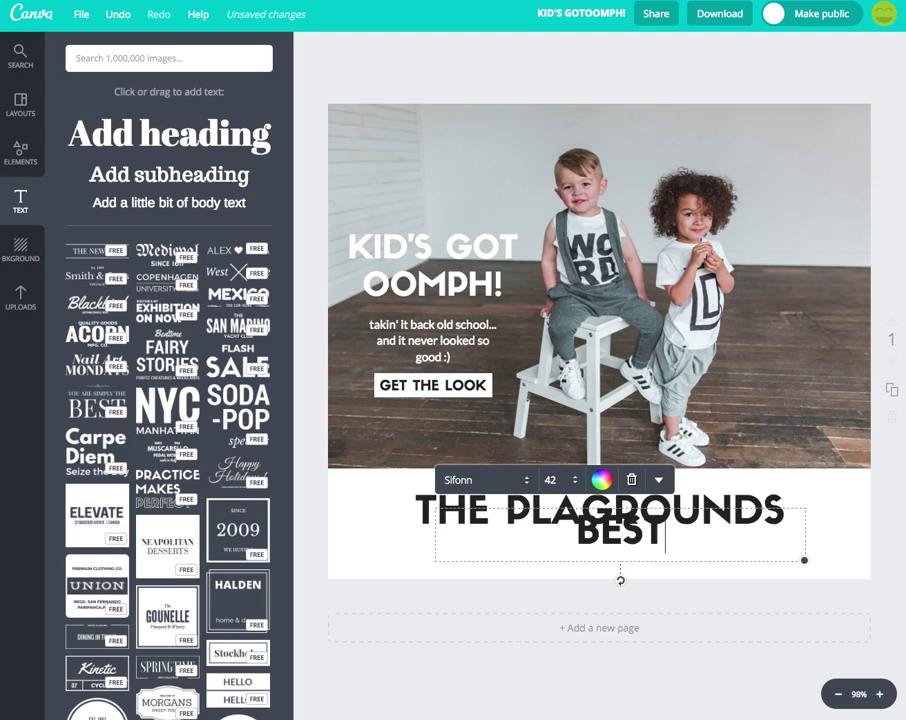
pyautogui.write(' DRESS')
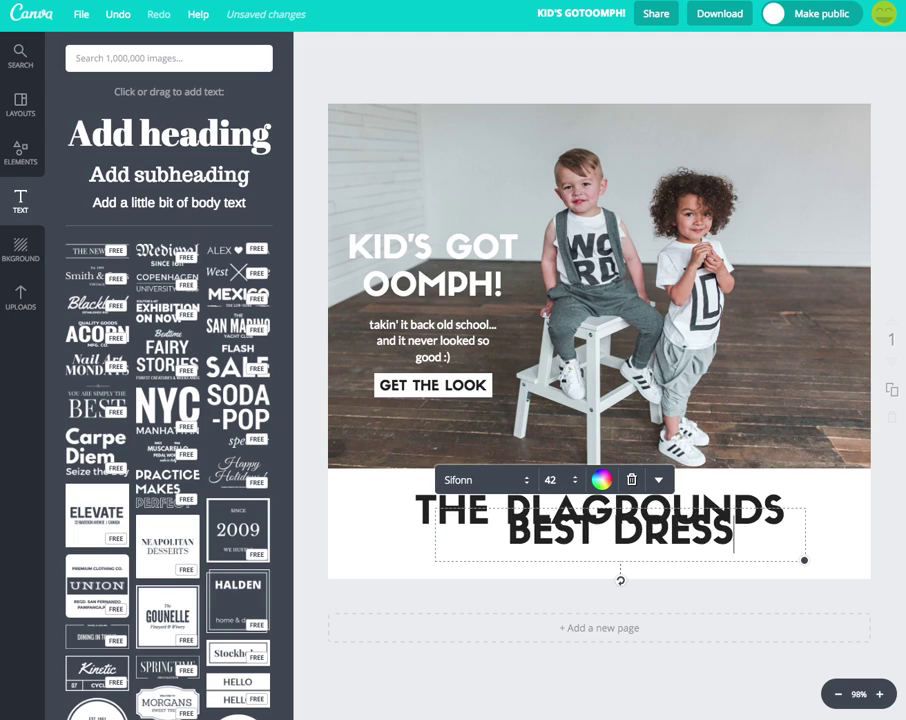
pyautogui.write('ED THIS S')
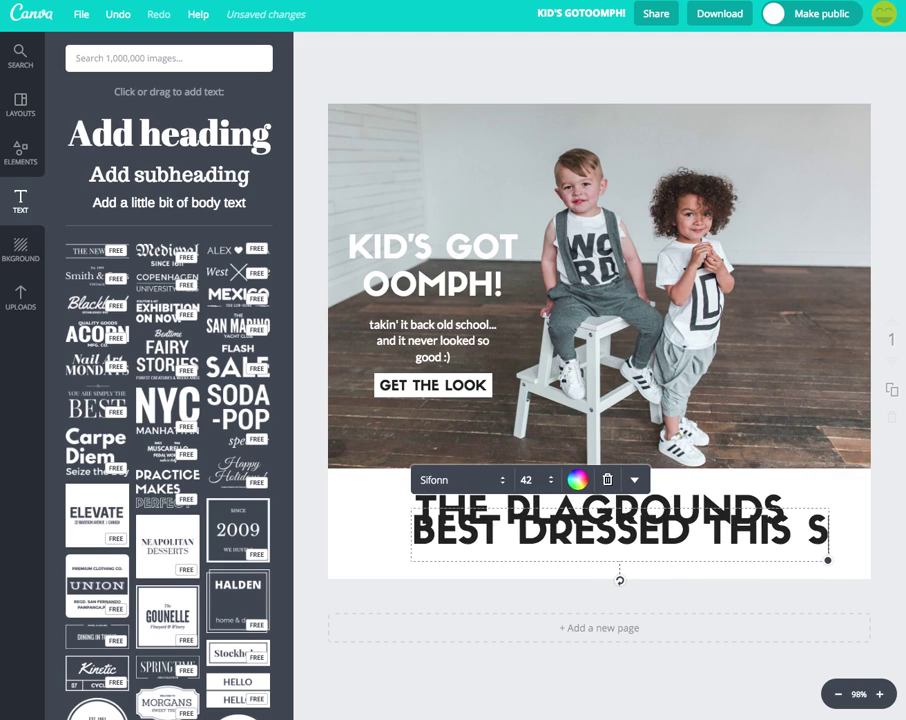
pyautogui.write('UMMER')
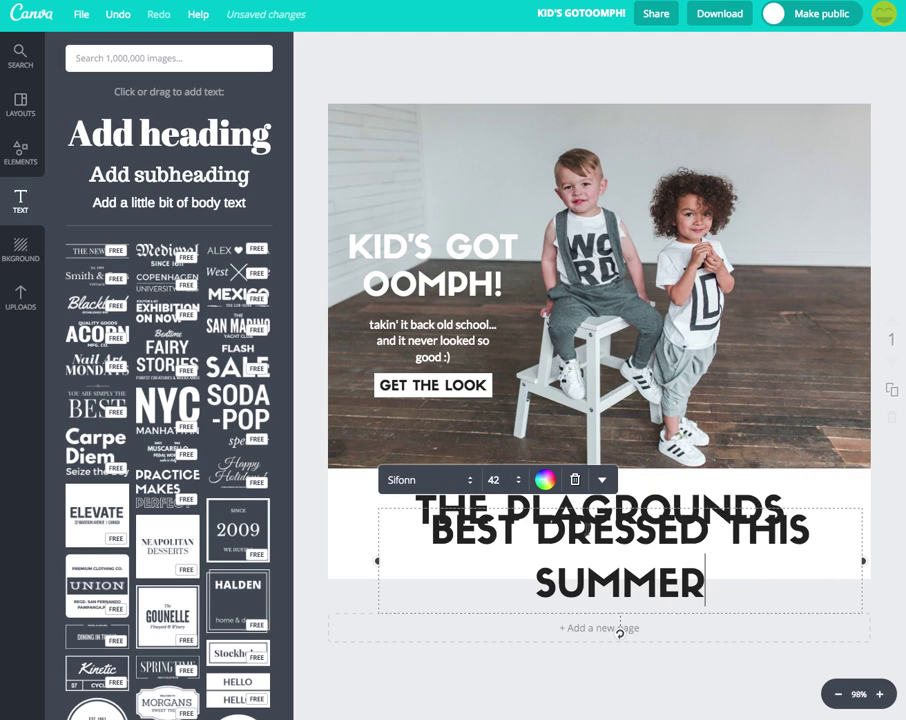
# Step: Reduce the "BEST DRESSED THIS SUMMER" text to size 25
pyautogui.click(494, 480)
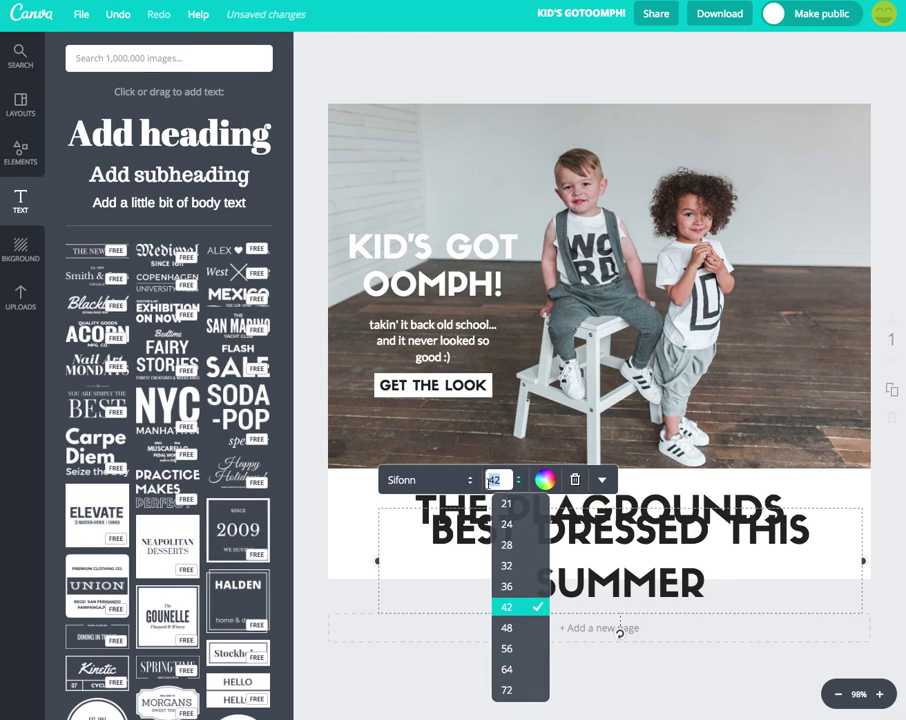
pyautogui.write('35')
pyautogui.press('Return')
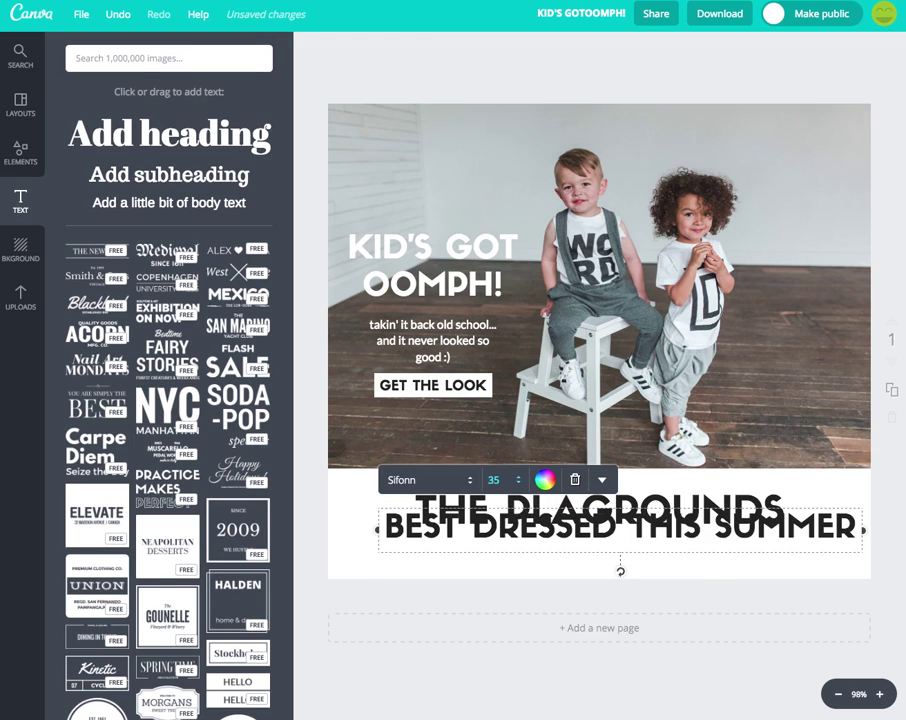
pyautogui.click(485, 484)
pyautogui.write('30')
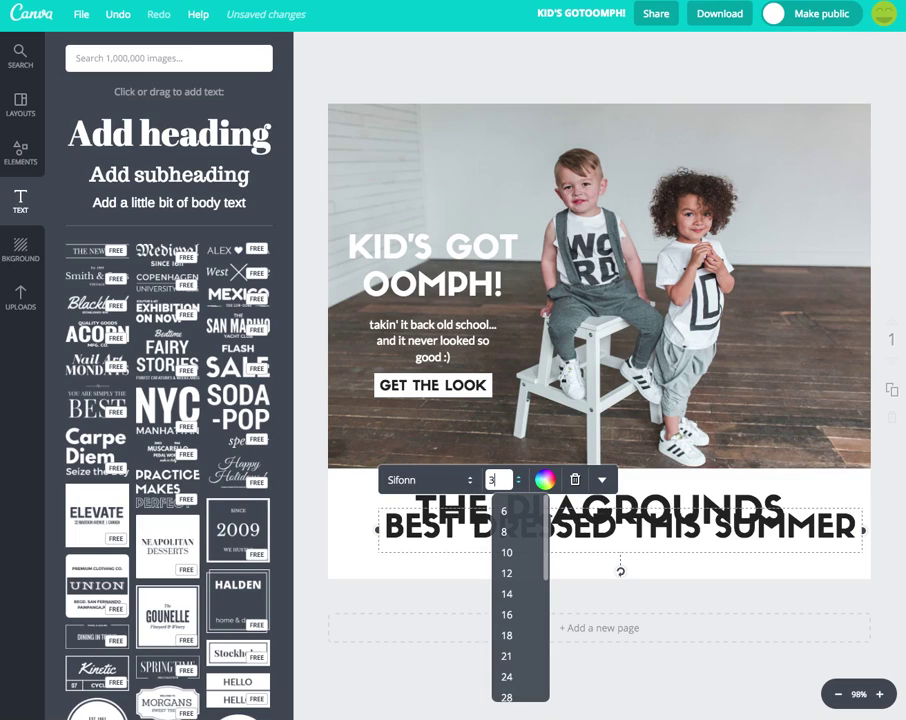
pyautogui.press('Return')
pyautogui.click(496, 482)
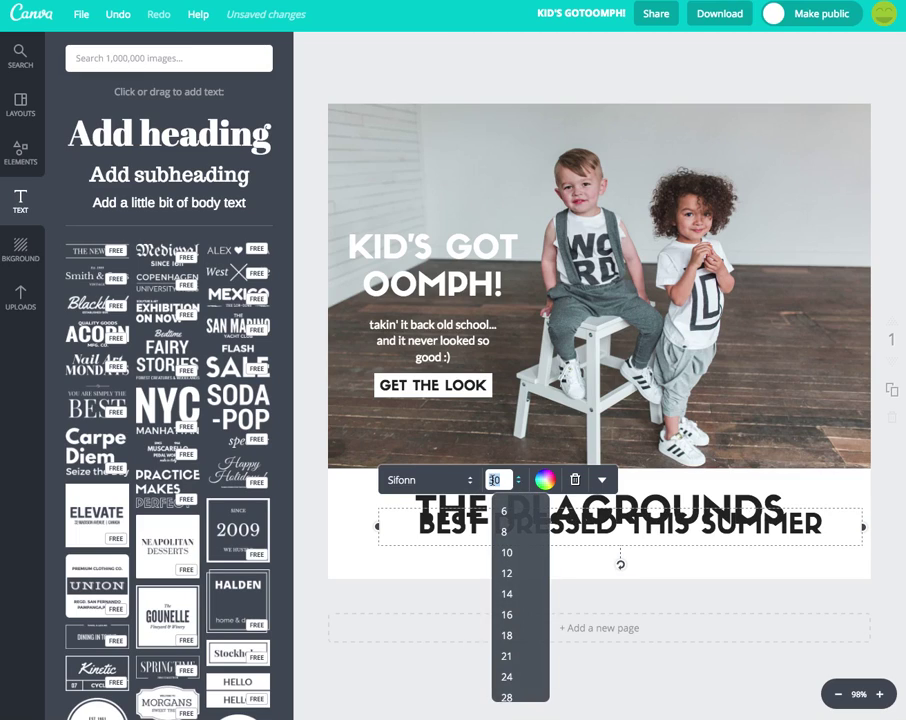
pyautogui.write('25')
pyautogui.press('Return')
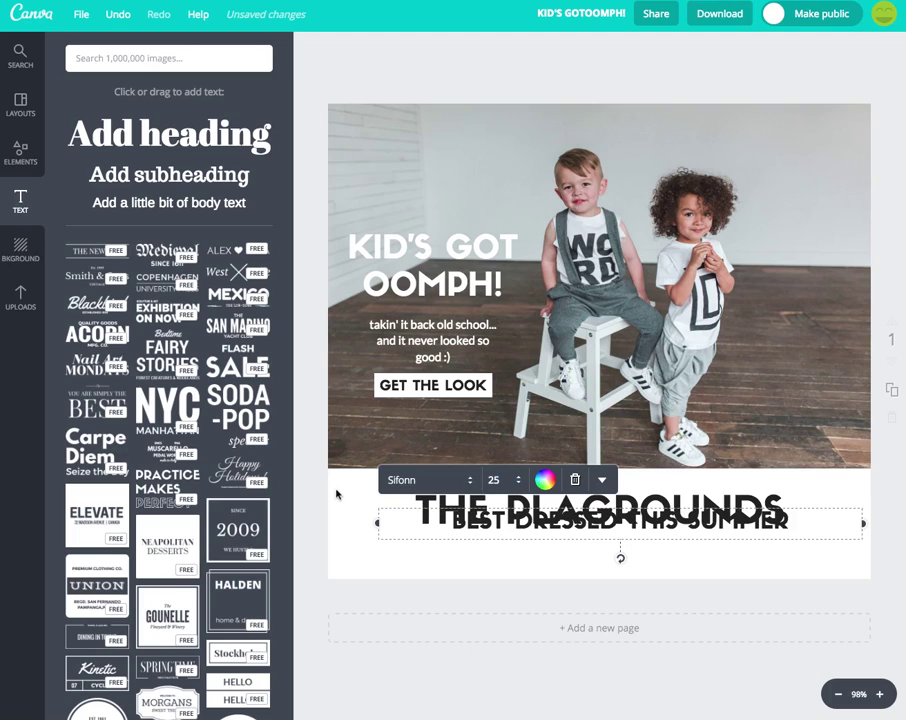
# Step: Narrow the "BEST DRESSED THIS SUMMER" text box and centre it directly below the "THE PLAGROUNDS" heading
pyautogui.moveTo(378, 522); pyautogui.dragTo(486, 522)
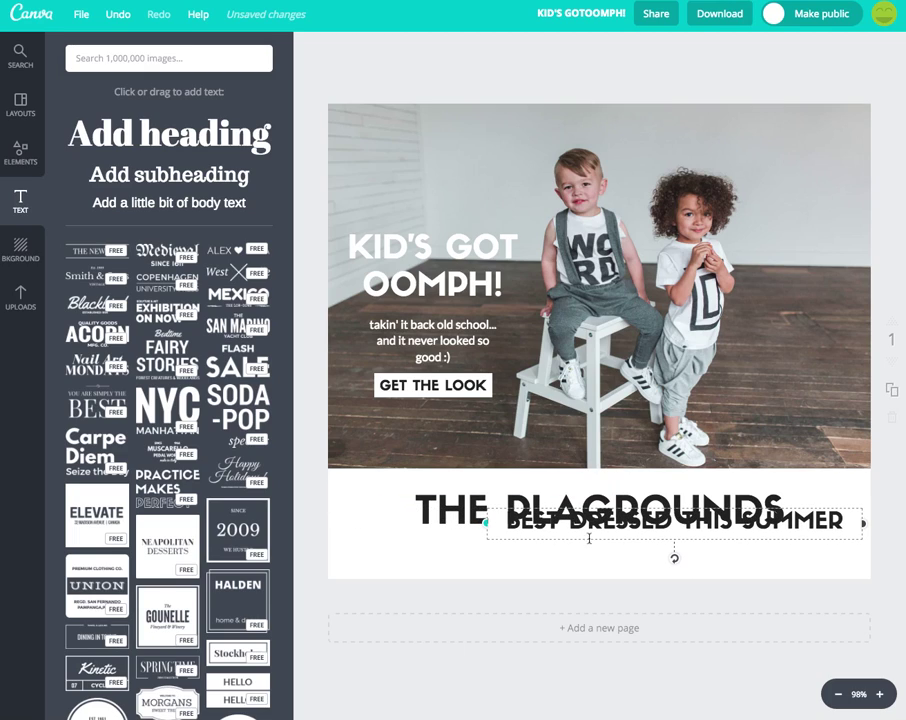
pyautogui.moveTo(617, 507); pyautogui.dragTo(539, 531)
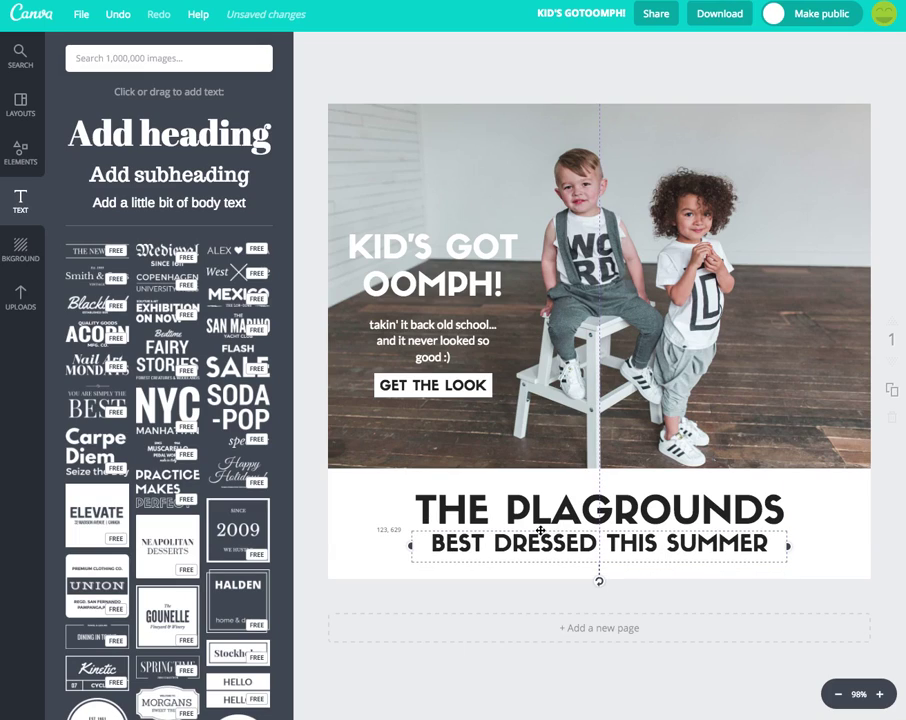
pyautogui.moveTo(540, 531); pyautogui.dragTo(540, 530)
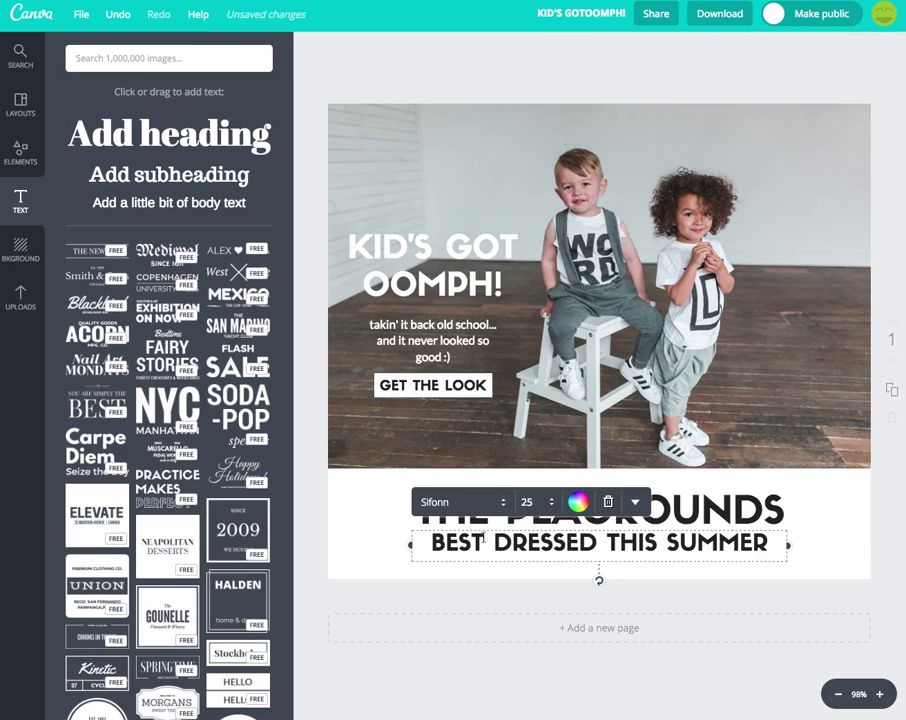
pyautogui.click(313, 530)
# Step: Set the "THE PLAGROUNDS" heading to size 45
pyautogui.click(418, 510)
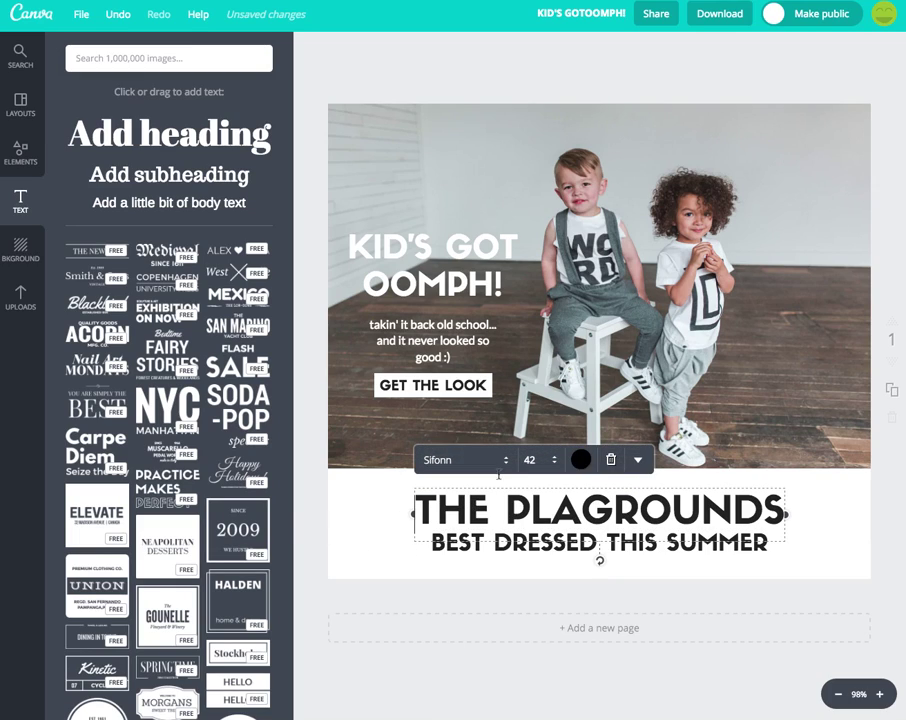
pyautogui.click(533, 459)
pyautogui.write('45')
pyautogui.press('Return')
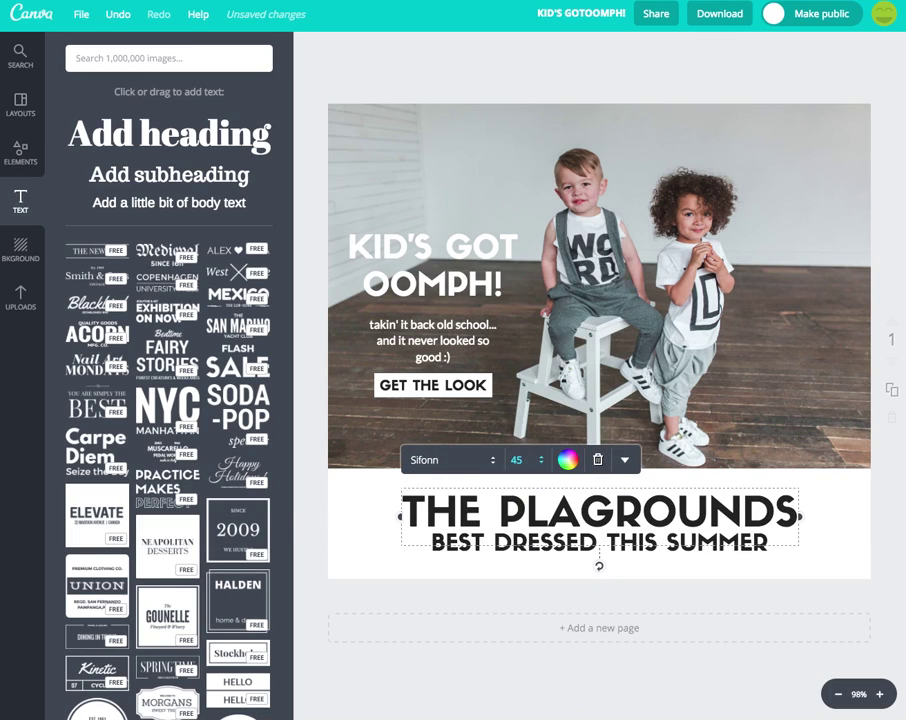
# Step: Move the "THE PLAGROUNDS" heading slightly up and set its size to 47
pyautogui.click(325, 485)
pyautogui.moveTo(549, 503); pyautogui.dragTo(549, 503)
pyautogui.click(522, 457)
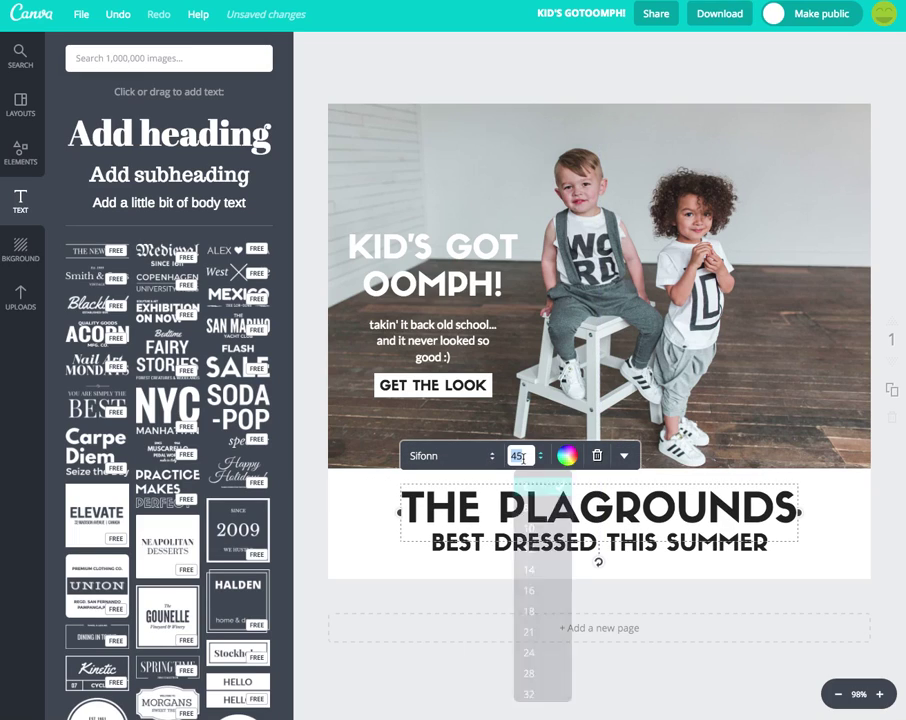
pyautogui.write('47')
pyautogui.press('Return')
pyautogui.click(368, 481)
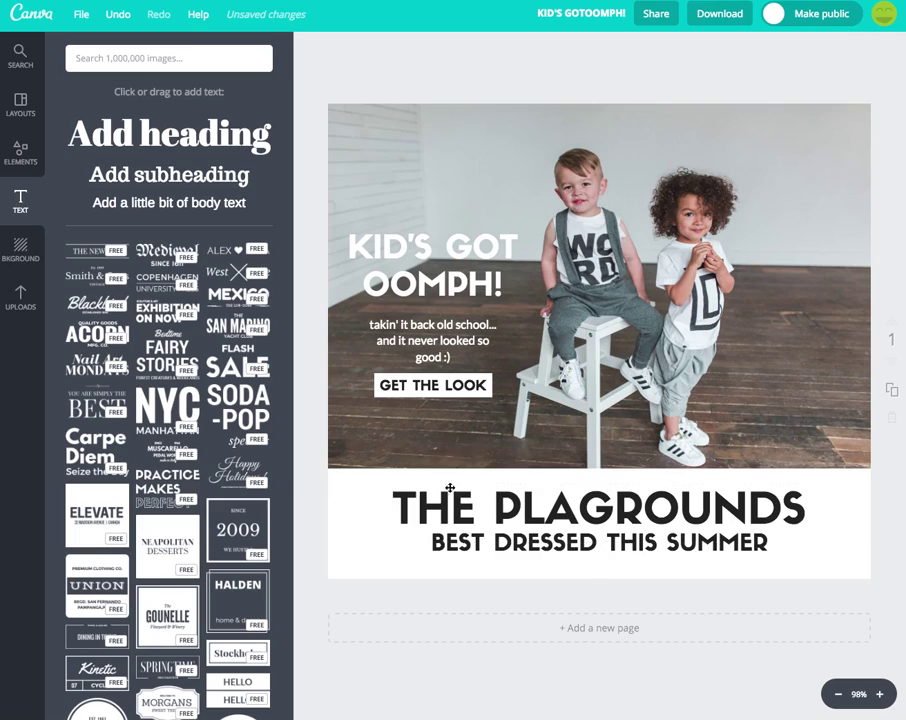
# Step: Move the "BEST DRESSED THIS SUMMER" text slightly down to widen the gap below the "THE PLAGROUNDS" heading
pyautogui.moveTo(576, 538)
pyautogui.mouseDown()
pyautogui.moveTo(582, 548)
pyautogui.moveTo(572, 545)
pyautogui.mouseUp()
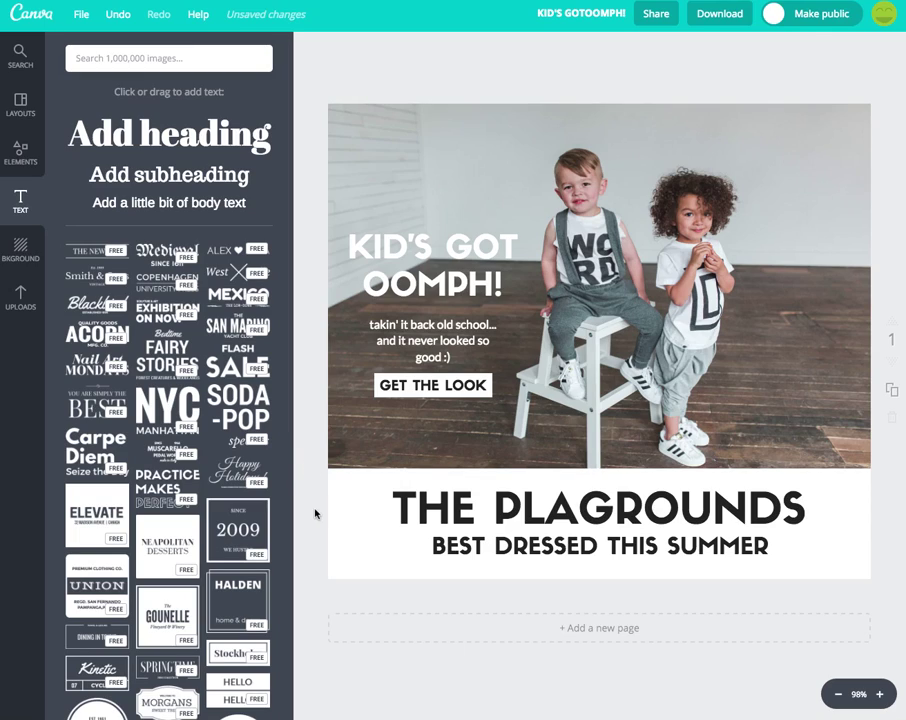
pyautogui.moveTo(315, 508); pyautogui.dragTo(486, 554)
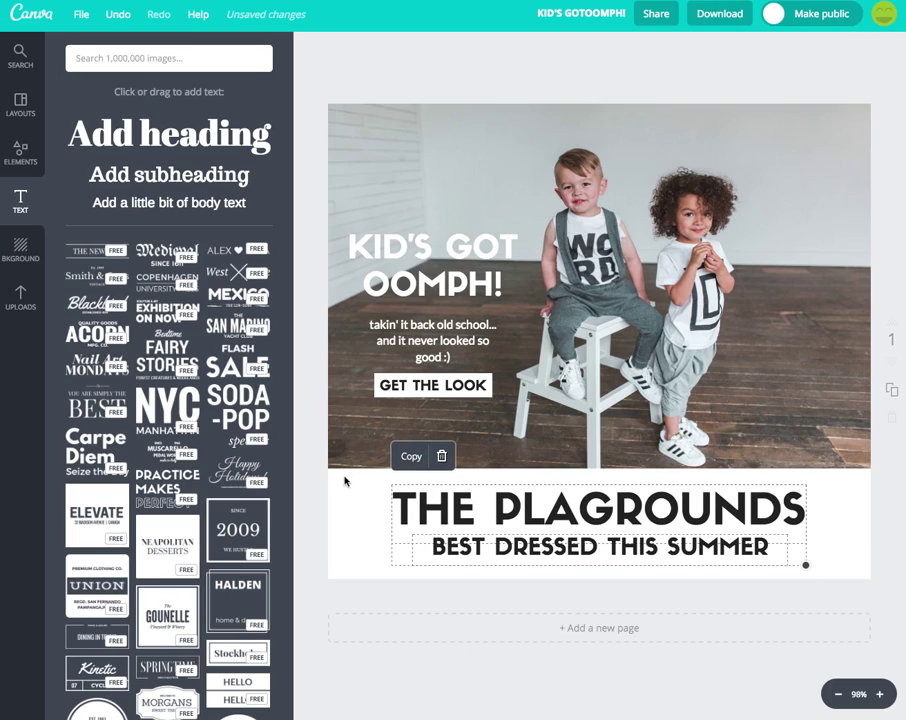
pyautogui.click(308, 462)
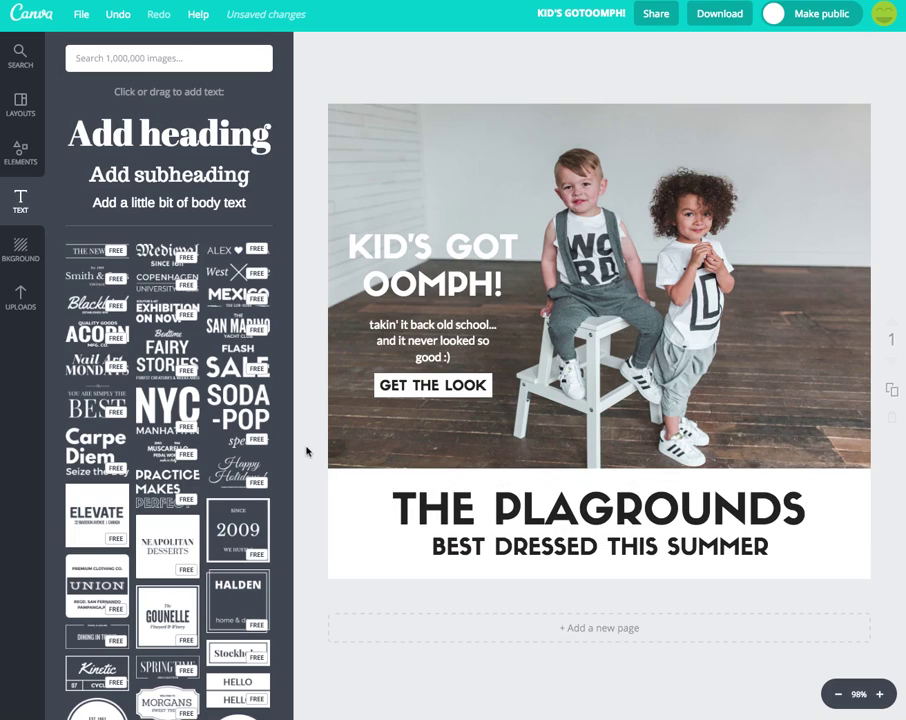
# Step: Add the plain solid line element to the design
pyautogui.click(19, 158)
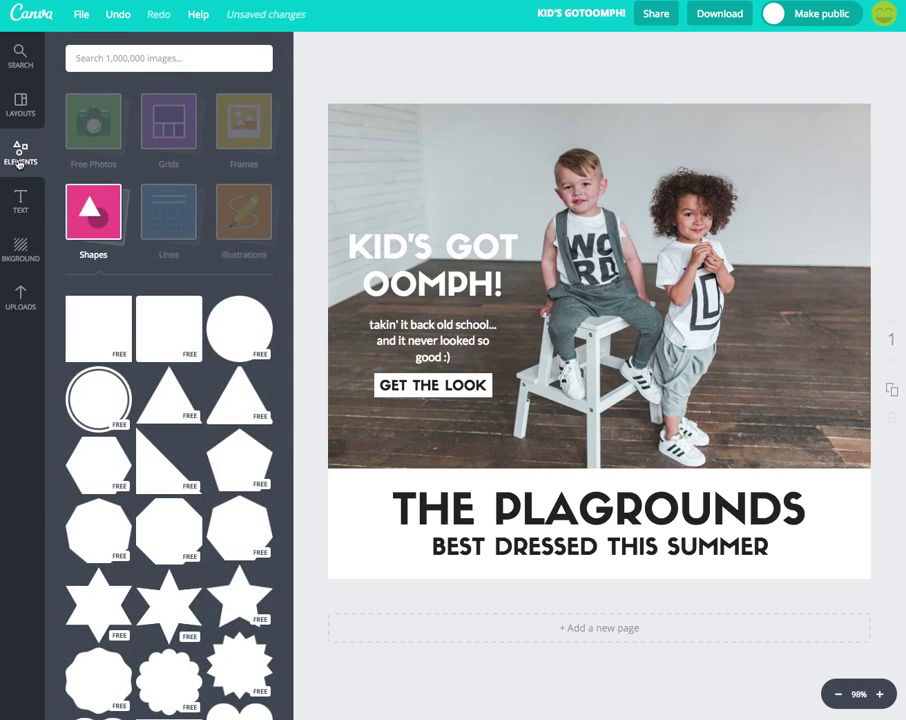
pyautogui.click(169, 222)
pyautogui.click(169, 222)
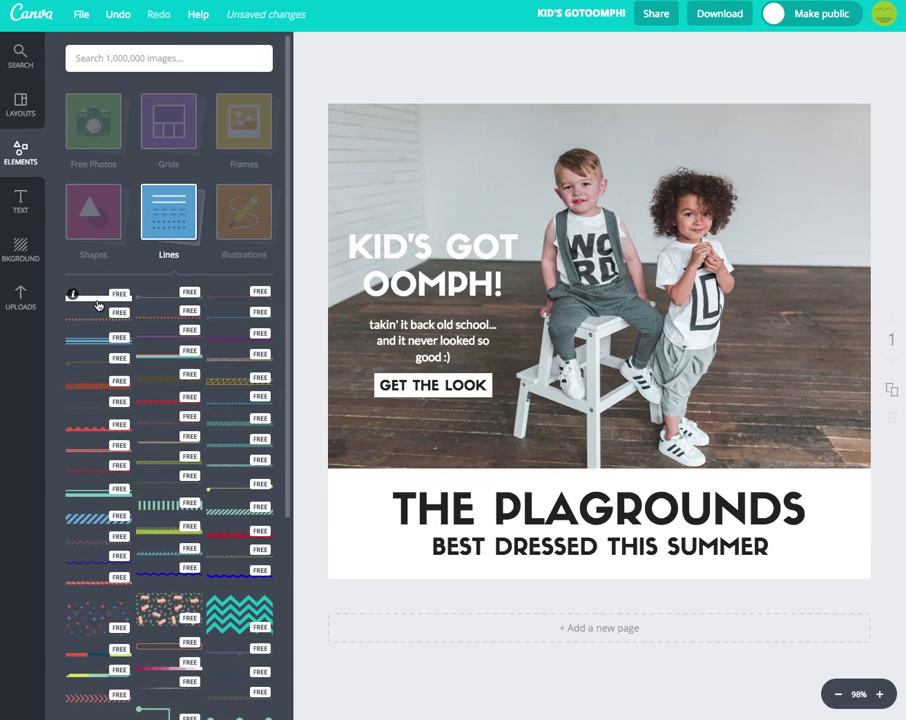
pyautogui.click(98, 305)
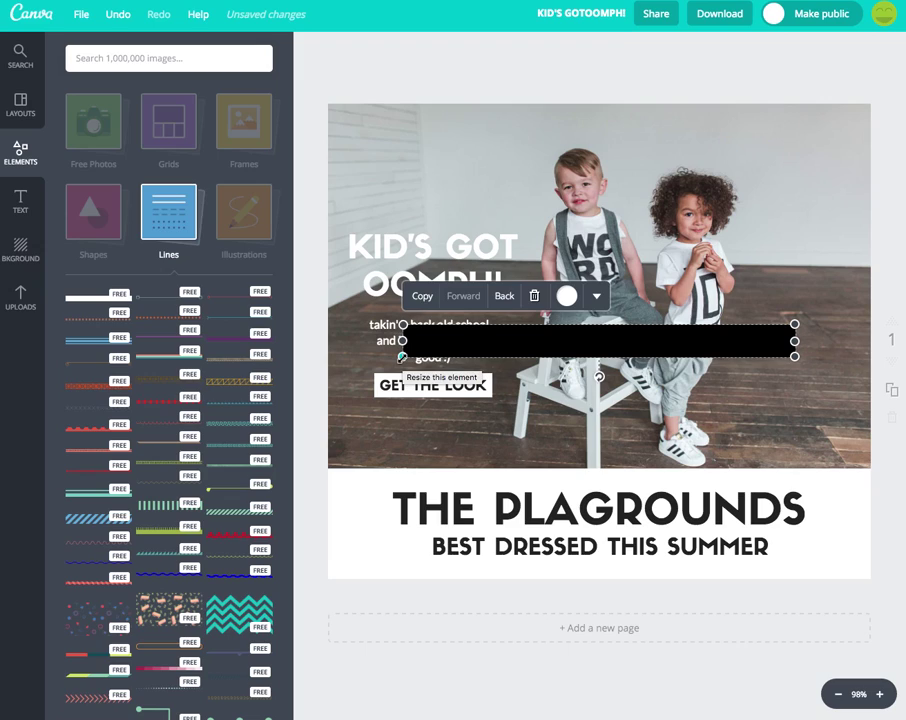
# Step: Shrink the black bar to a thin line, lengthen it and place it to the left of "BEST DRESSED THIS SUMMER", running off the page edge
pyautogui.moveTo(402, 356); pyautogui.dragTo(744, 320)
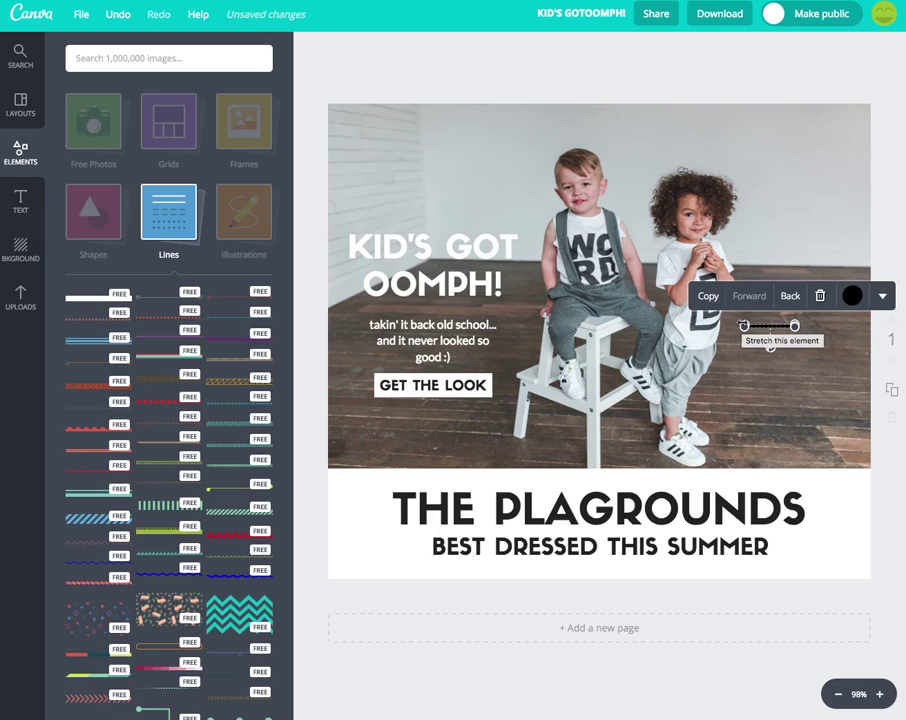
pyautogui.moveTo(743, 325); pyautogui.dragTo(615, 326)
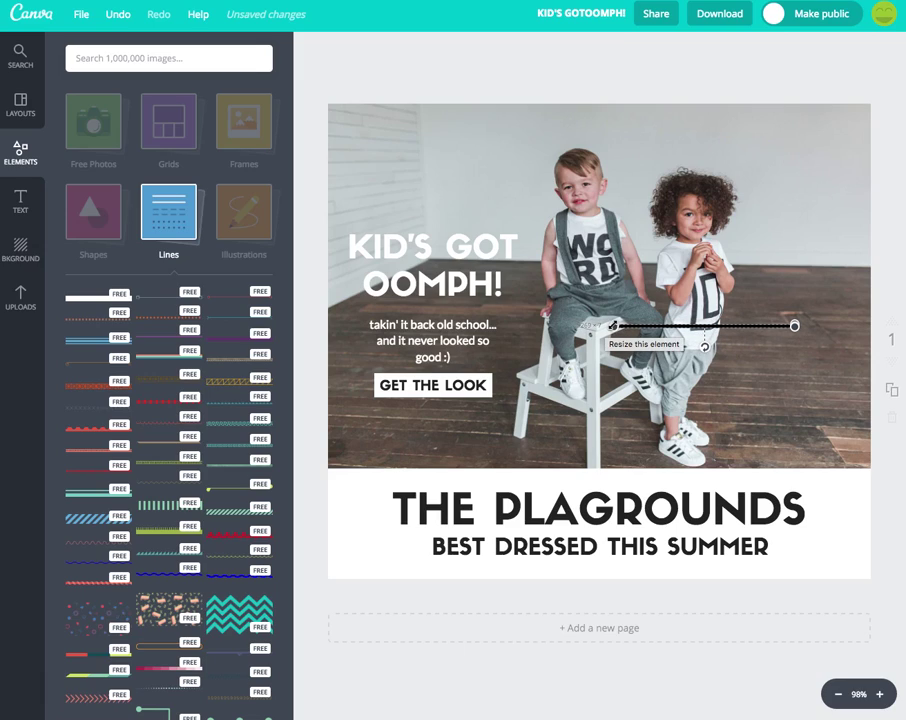
pyautogui.moveTo(723, 326); pyautogui.dragTo(353, 546)
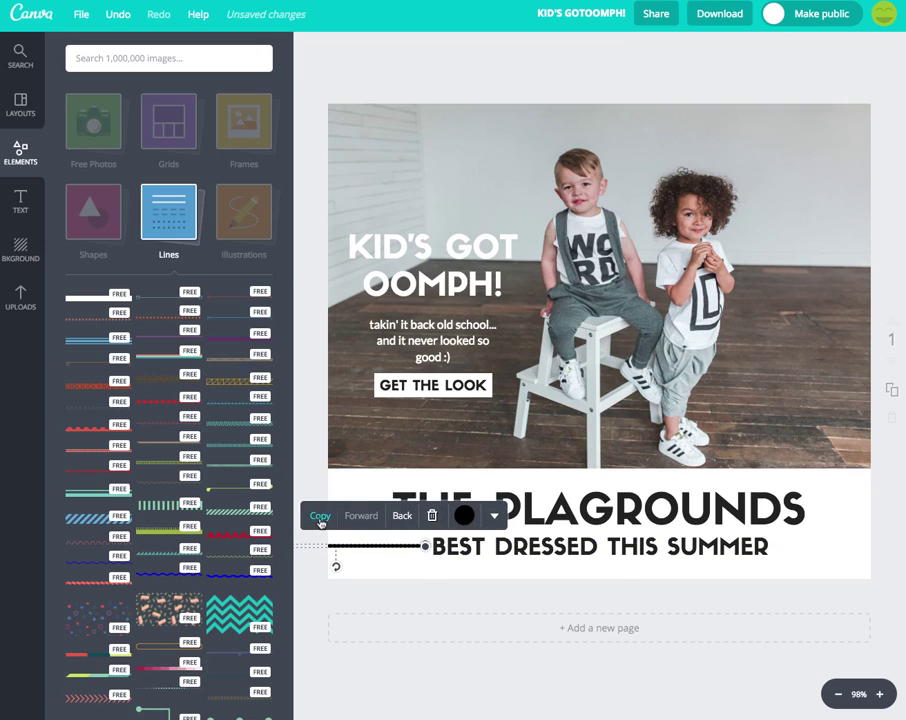
# Step: Duplicate the black line and align the copy to the right of "BEST DRESSED THIS SUMMER", running off the page edge
pyautogui.click(318, 515)
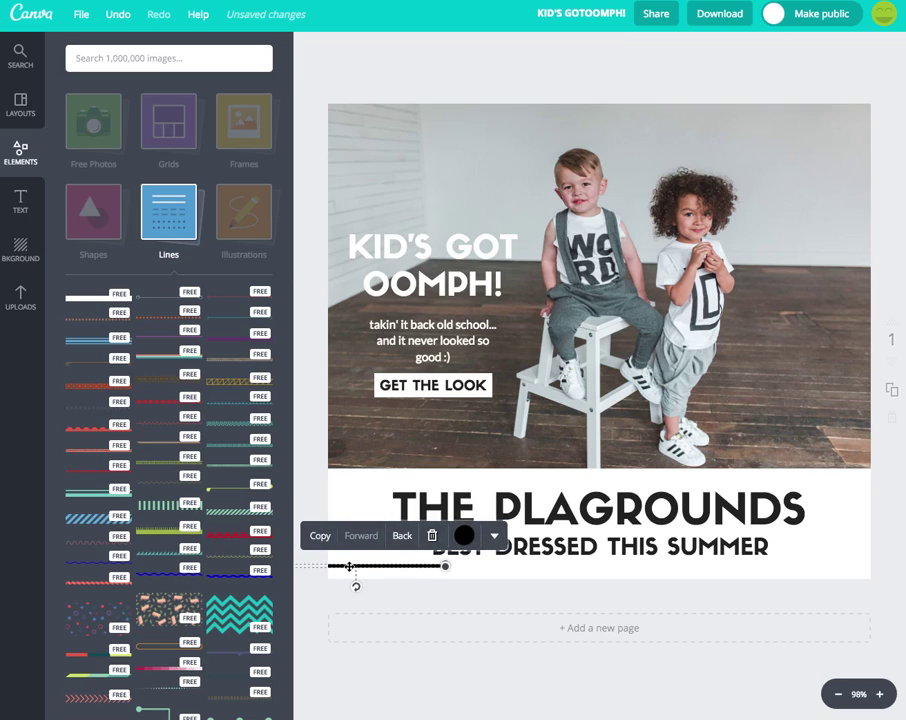
pyautogui.moveTo(349, 566); pyautogui.dragTo(866, 548)
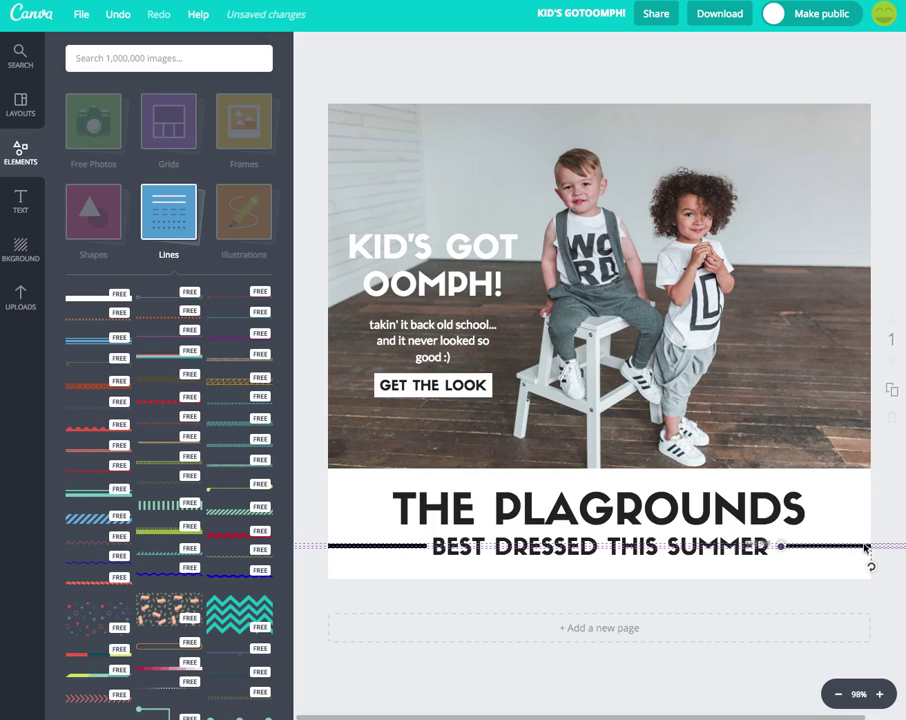
pyautogui.moveTo(866, 548); pyautogui.dragTo(866, 548)
pyautogui.click(643, 584)
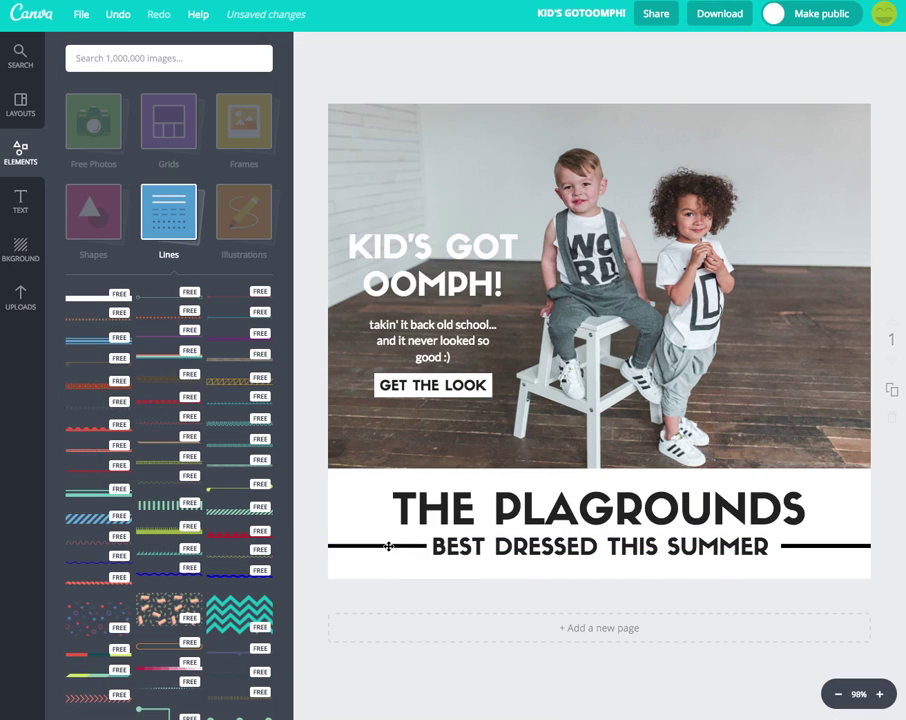
# Step: Nudge the two black lines so their gaps to the "BEST DRESSED THIS SUMMER" text match
pyautogui.click(805, 546)
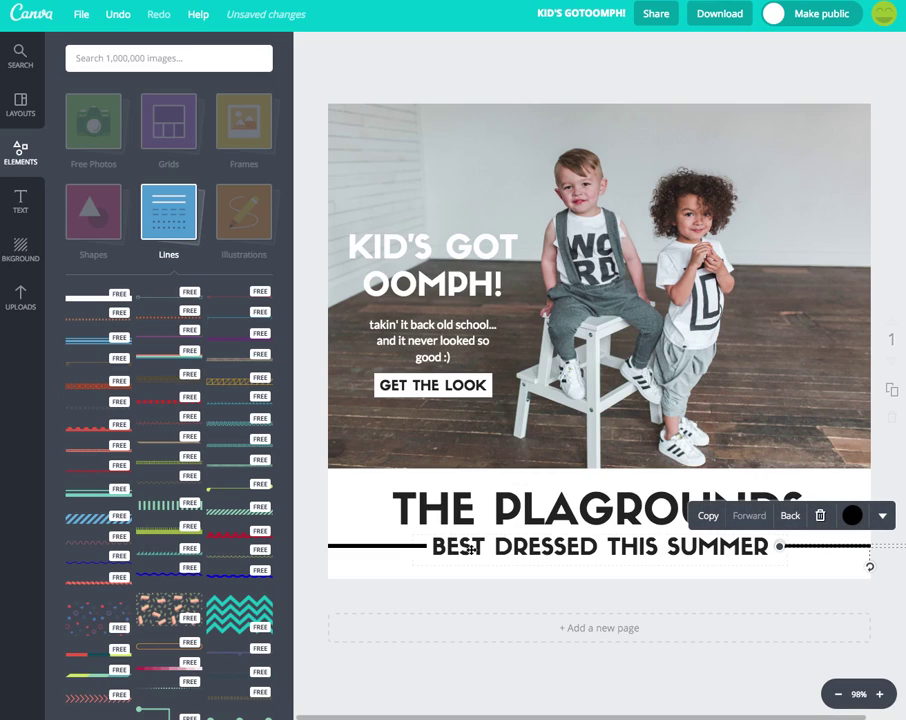
pyautogui.click(354, 545)
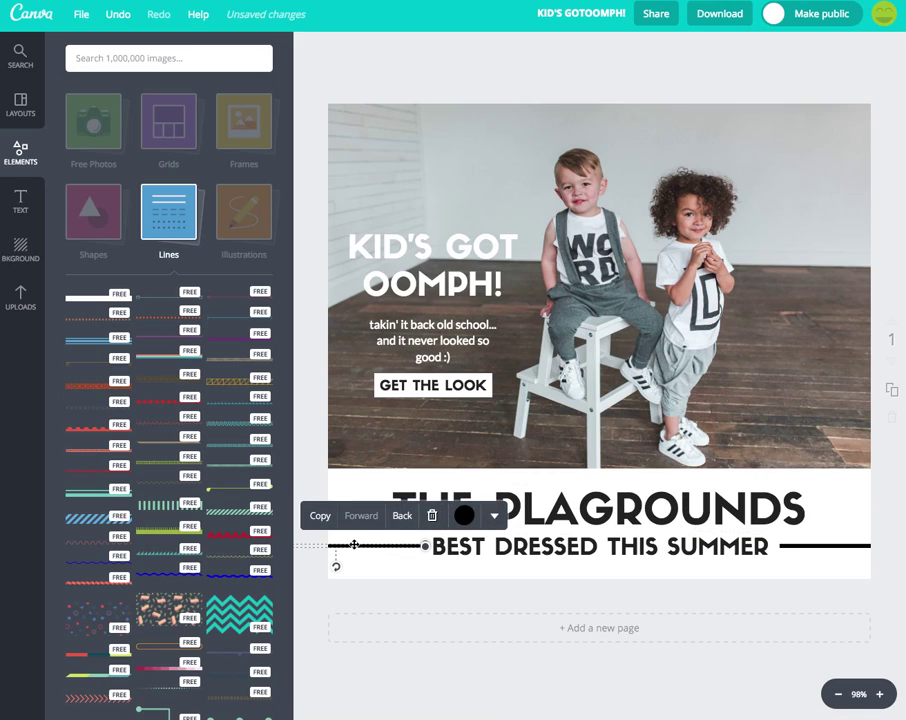
pyautogui.click(306, 470)
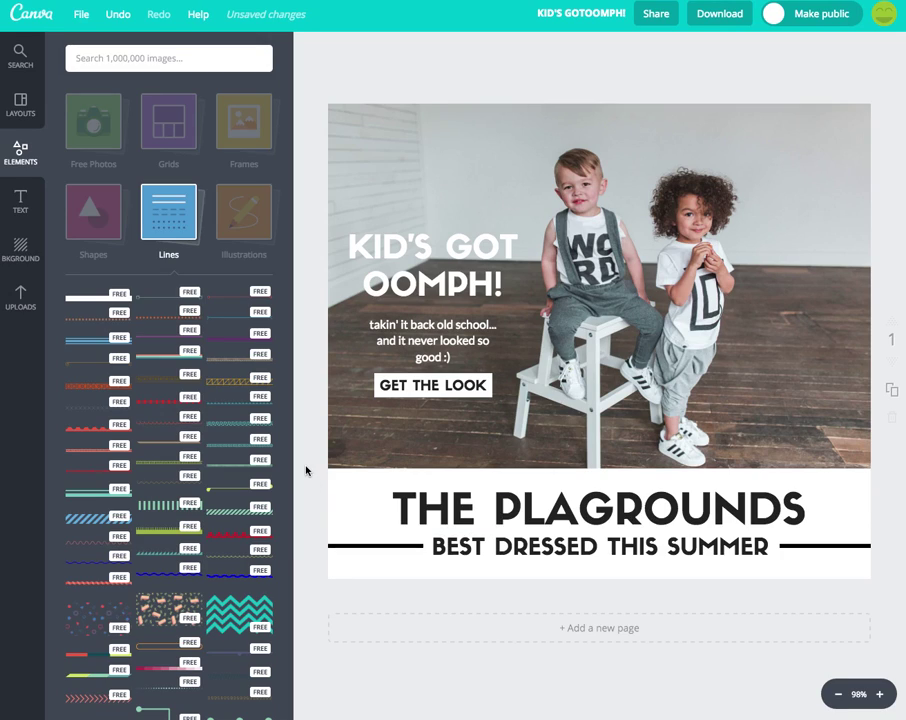
pyautogui.click(380, 546)
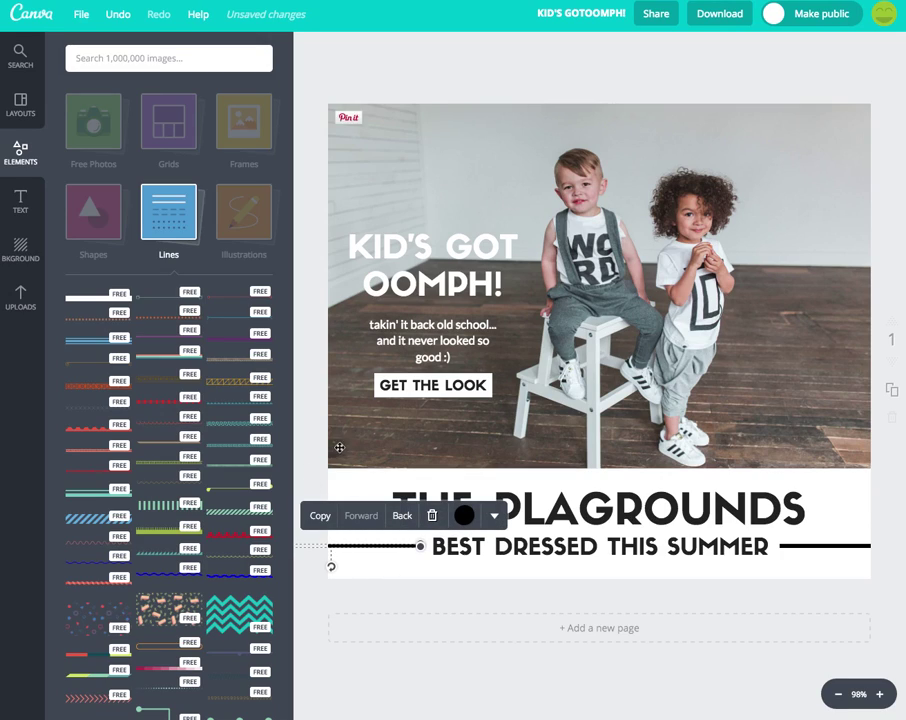
pyautogui.click(315, 443)
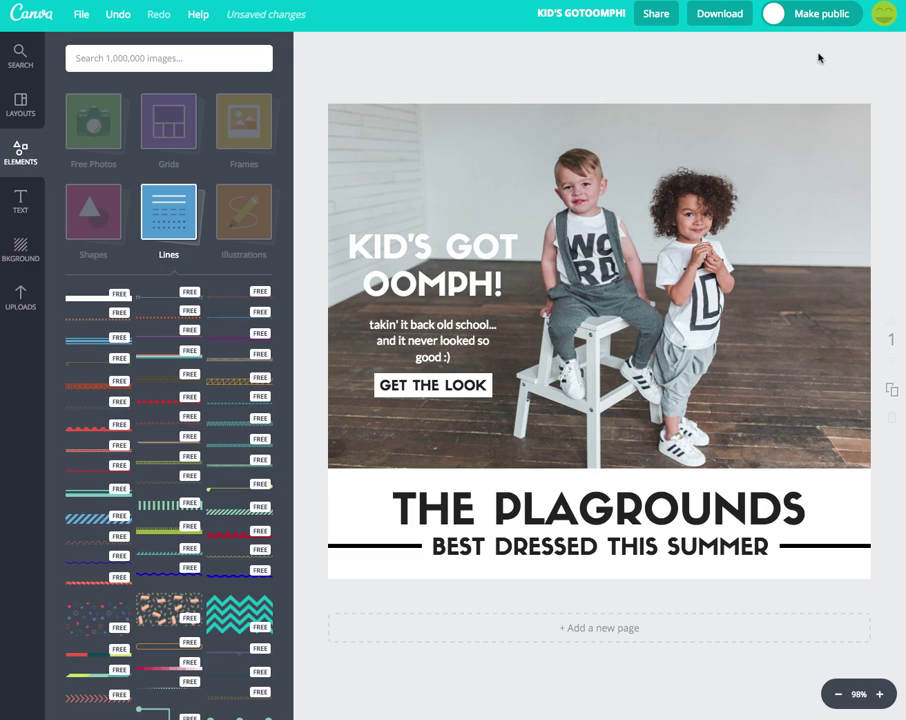
# Step: Rename the design "May 15th Lot801 Newsletter"
pyautogui.click(580, 13)
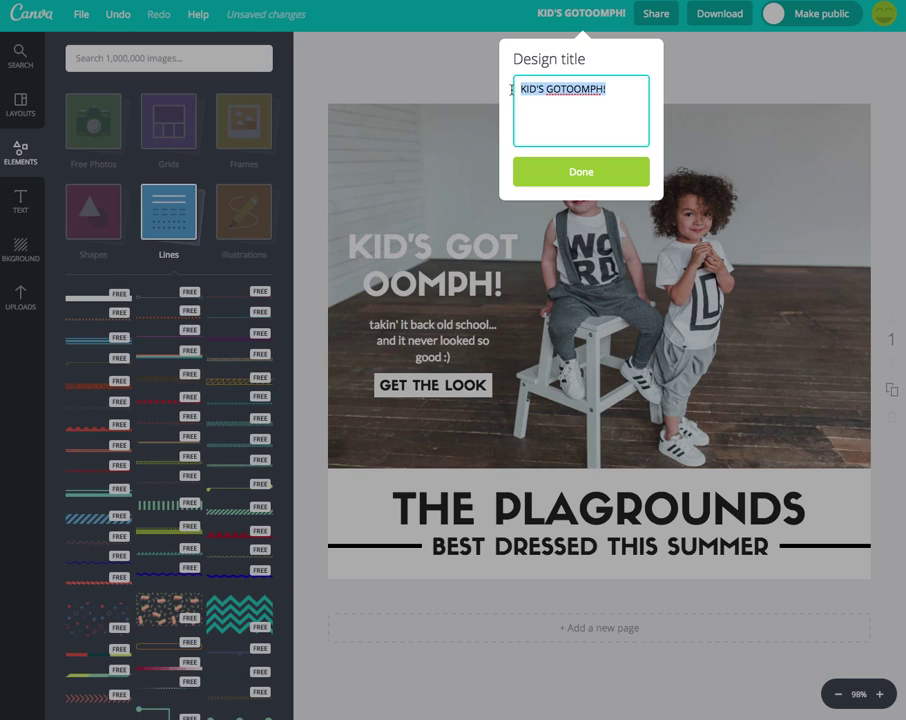
pyautogui.write('May 1')
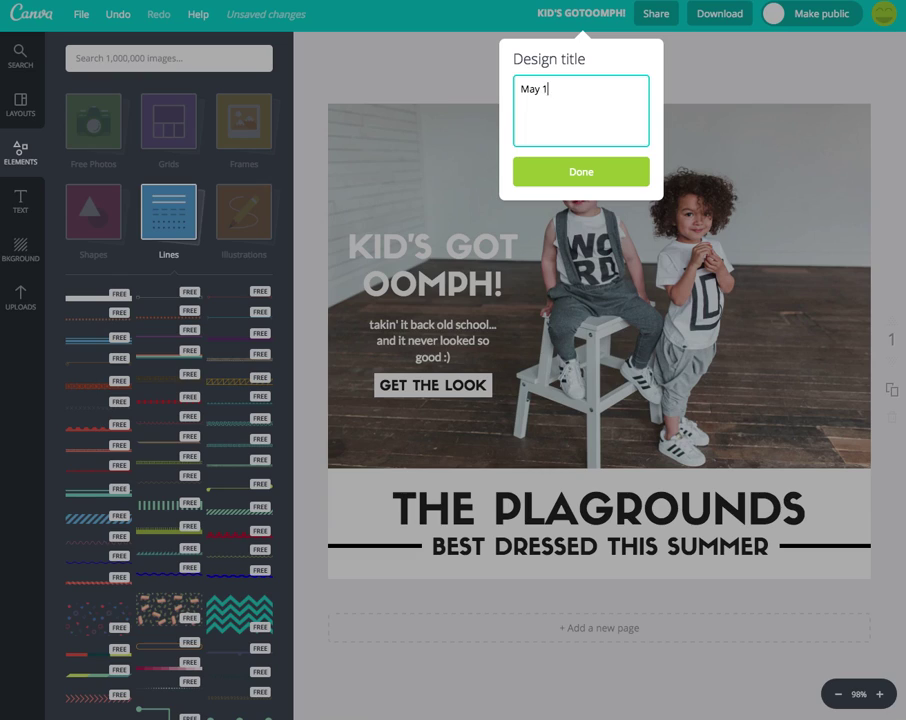
pyautogui.write('5th Lot801 Newsletter')
pyautogui.click(582, 173)
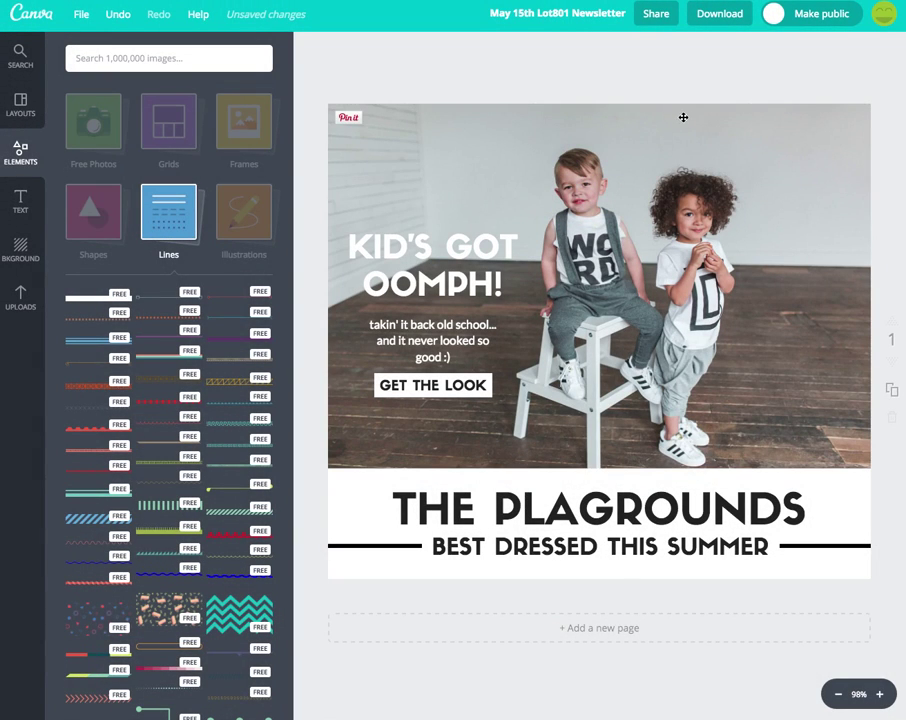
# Step: Download the design as a web-quality JPG image and dismiss the completion dialog
pyautogui.click(721, 16)
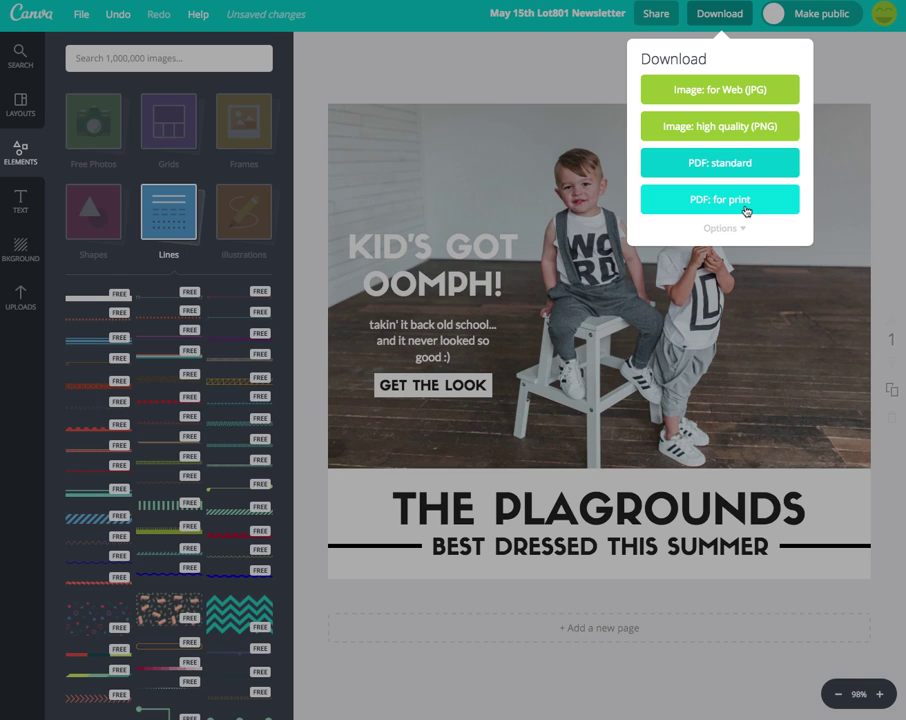
pyautogui.click(718, 91)
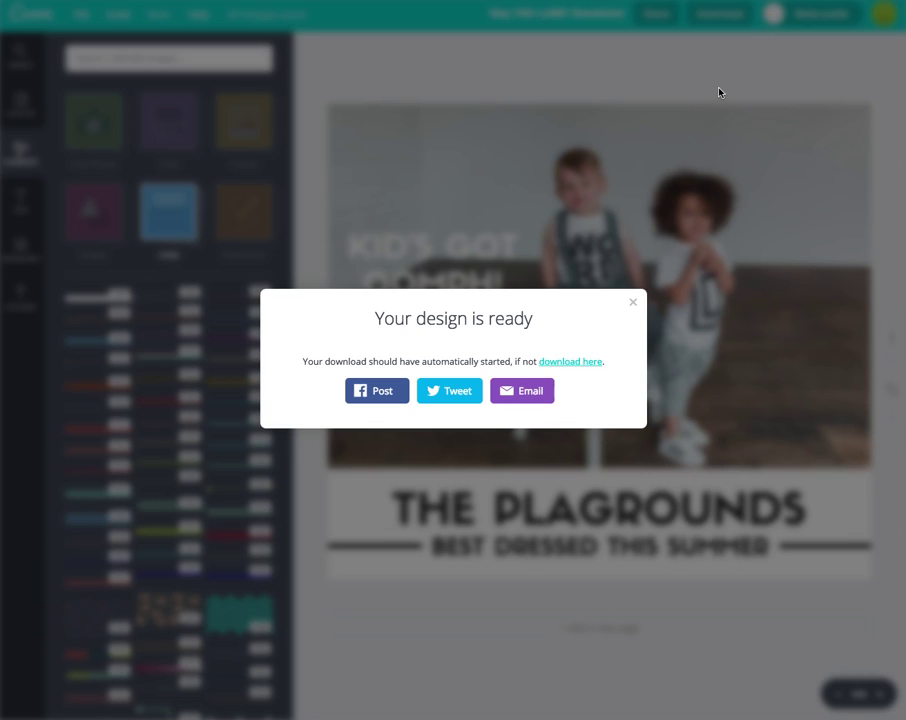
pyautogui.click(632, 302)
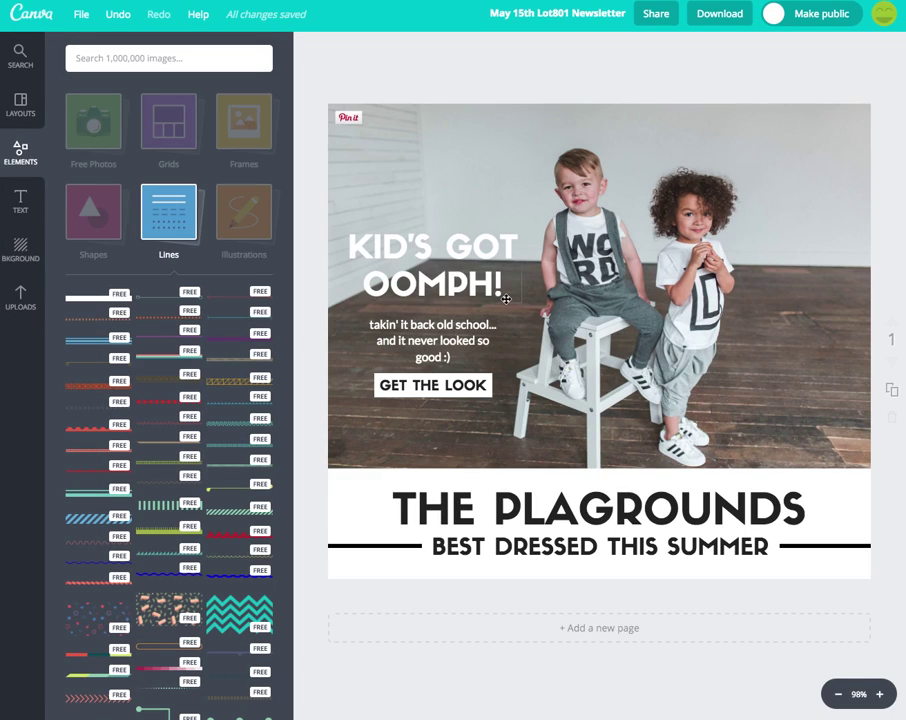